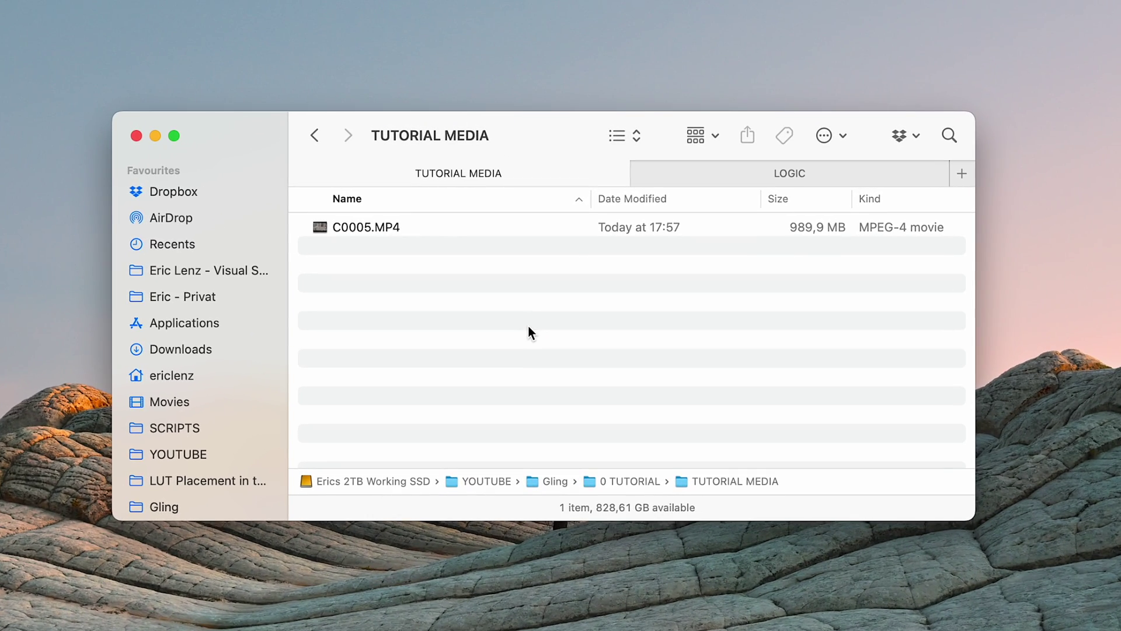
Step: Tile Gling beside Finder and drag C0005.MP4 into it to start a new project
{"action": "left_click", "coordinate": [533, 227]}
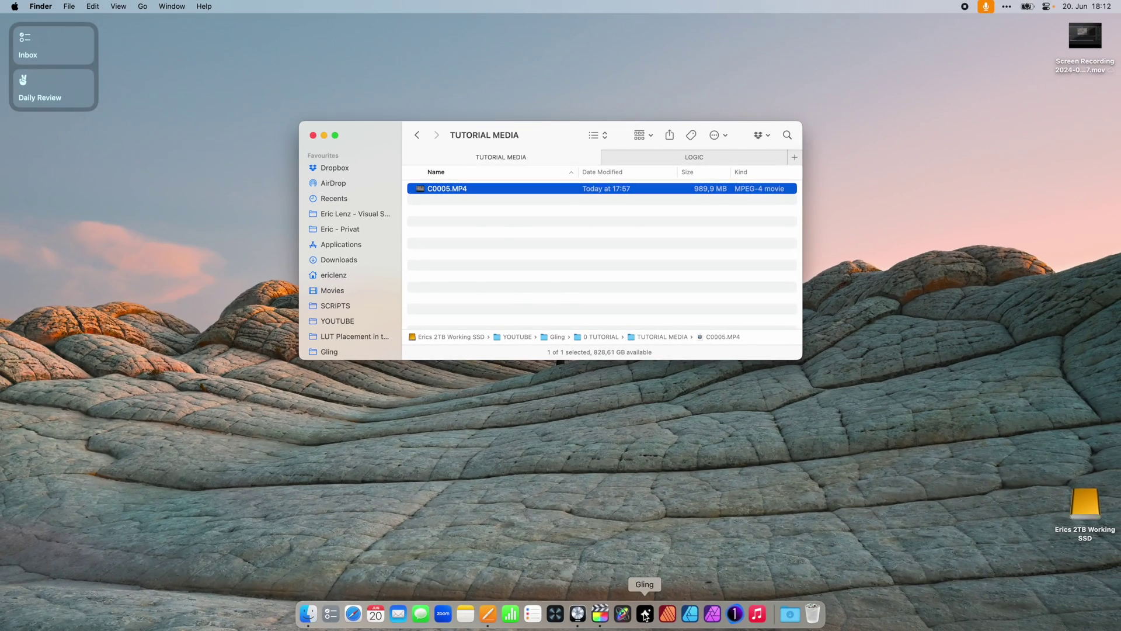
{"action": "left_click", "coordinate": [644, 614]}
{"action": "double_click", "coordinate": [536, 18]}
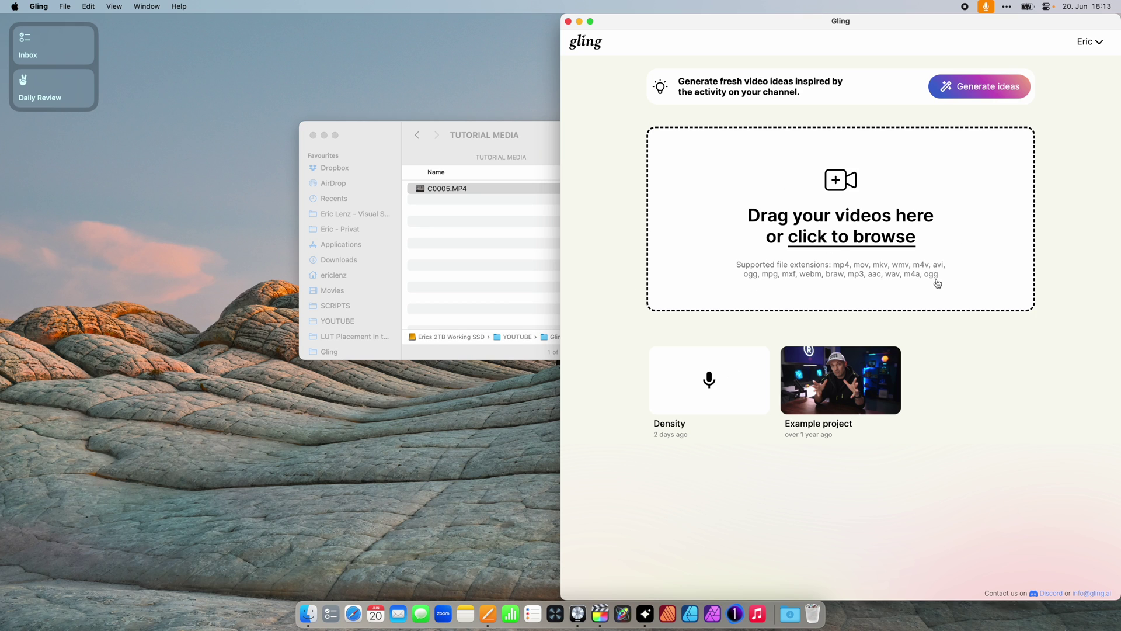
{"action": "left_click_drag", "start_coordinate": [481, 194], "coordinate": [876, 210]}
Step: Name the project Demonstration and run Enhance and edit with Cut silences and Cut bad takes
{"action": "left_click", "coordinate": [758, 206]}
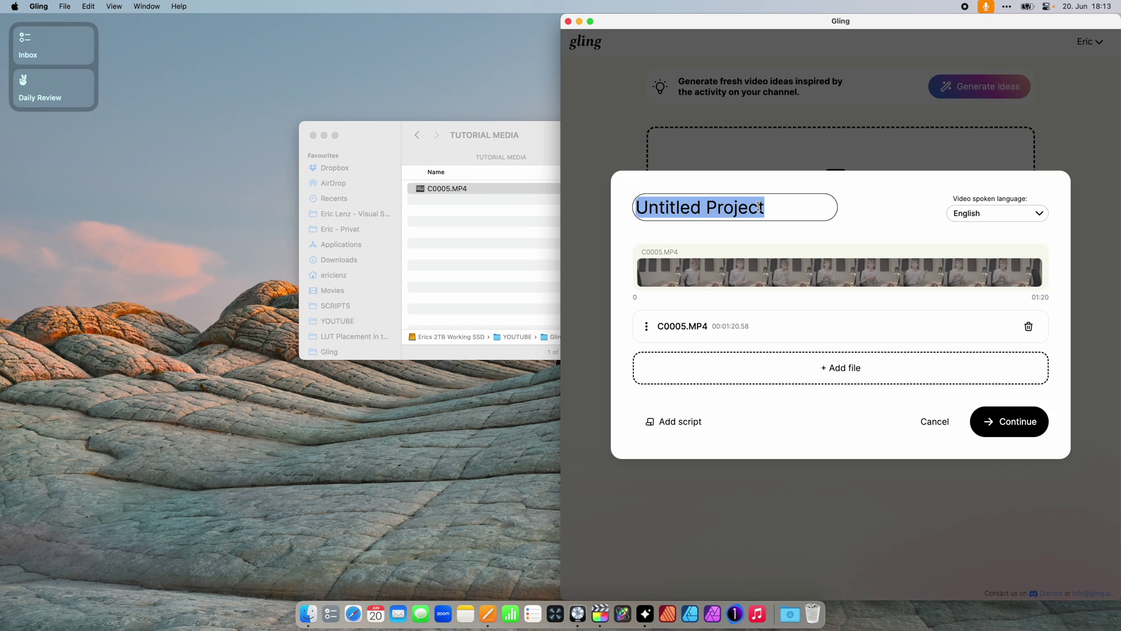
{"action": "type", "text": "Demonstration"}
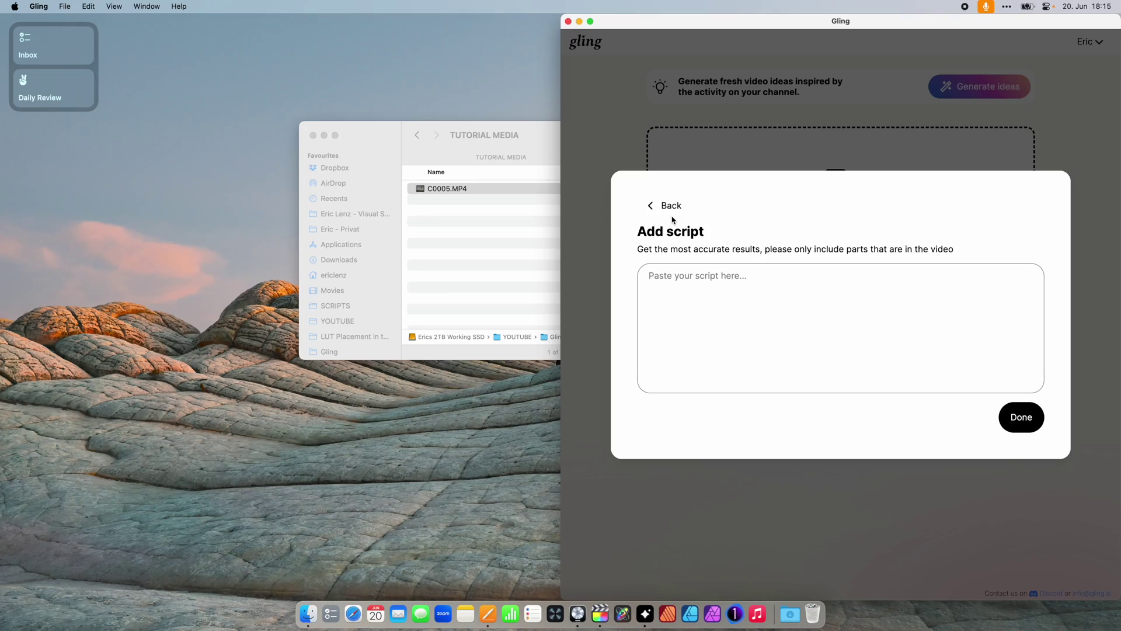
{"action": "left_click", "coordinate": [670, 206]}
{"action": "left_click", "coordinate": [1039, 431]}
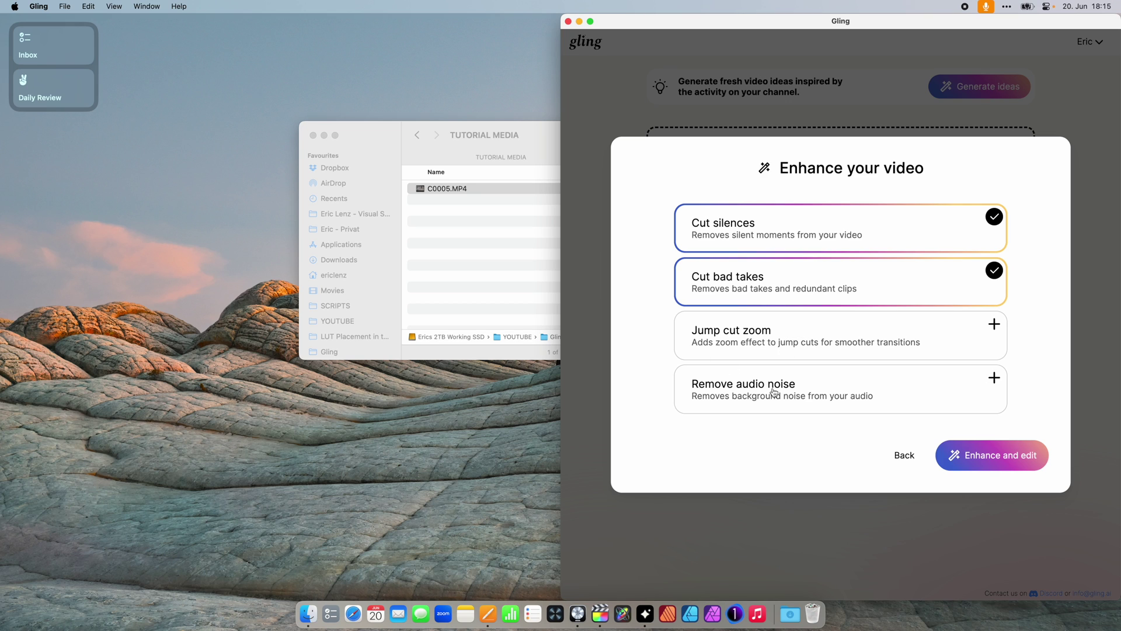
{"action": "left_click", "coordinate": [578, 613]}
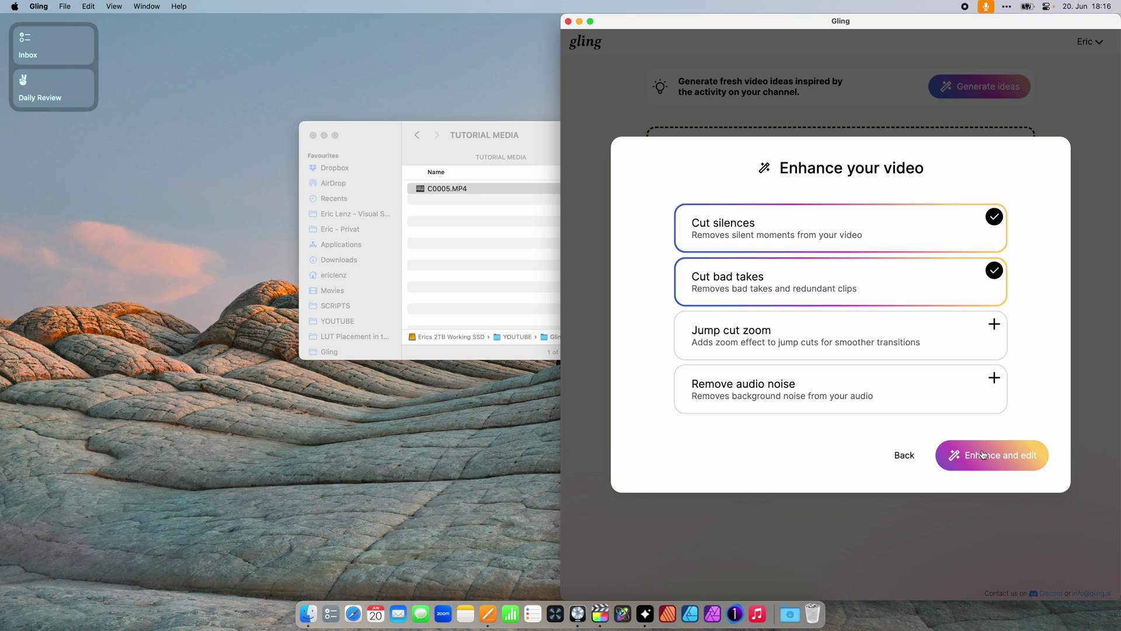
{"action": "left_click", "coordinate": [983, 455]}
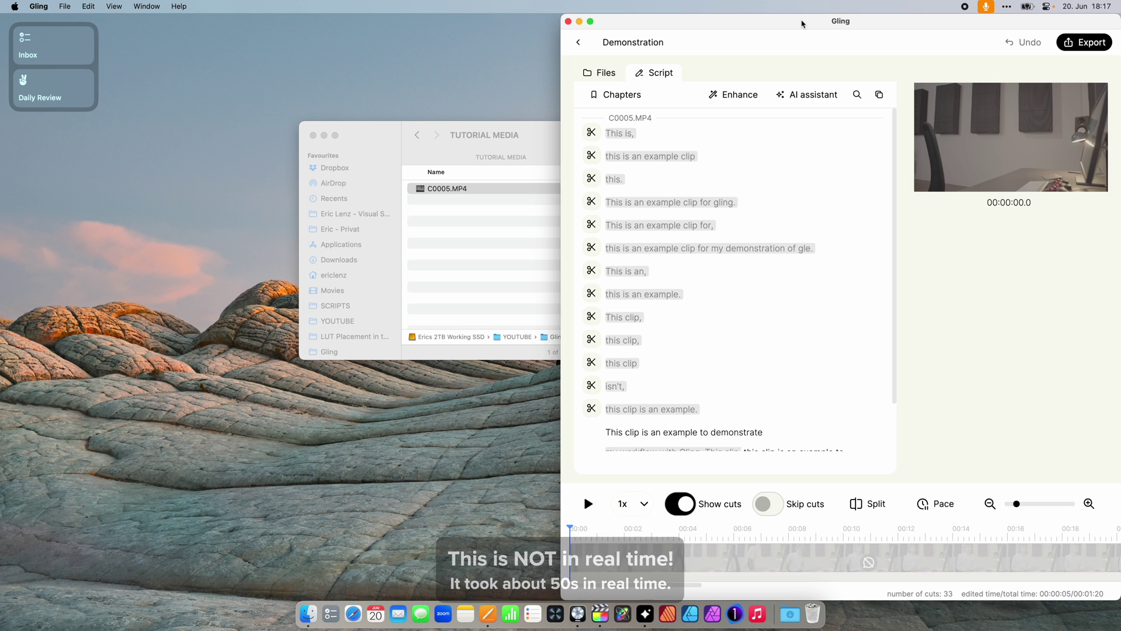
Step: Maximise the Gling window and scroll through the Demonstration transcript
{"action": "double_click", "coordinate": [801, 23]}
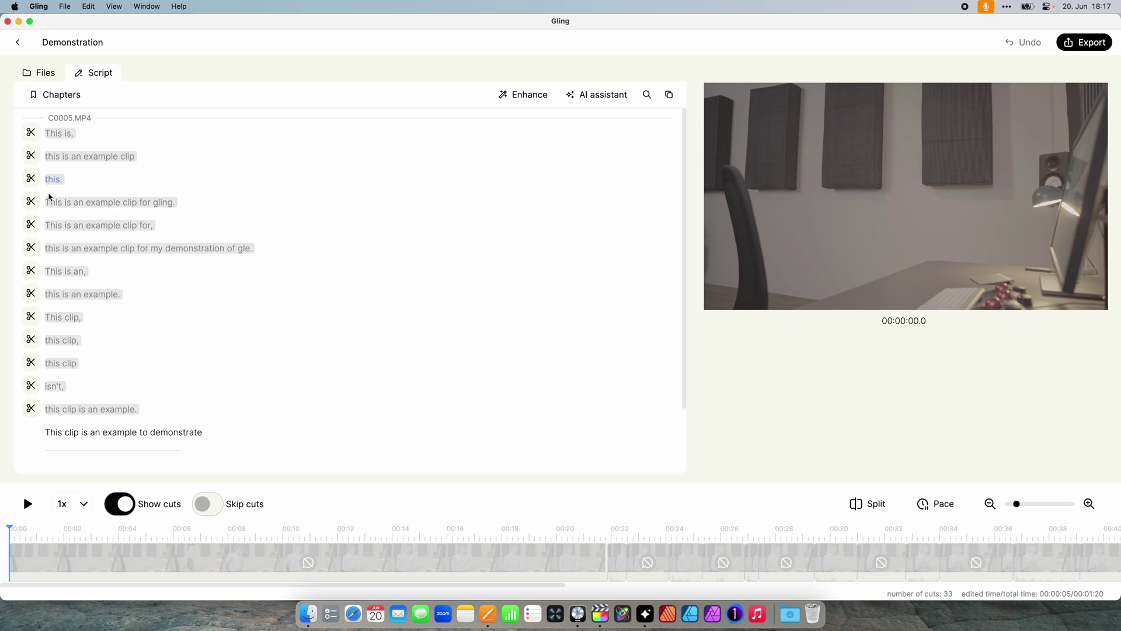
{"action": "scroll", "coordinate": [141, 314], "scroll_direction": "down", "scroll_amount": 2}
{"action": "scroll", "coordinate": [96, 146], "scroll_direction": "up", "scroll_amount": 2}
{"action": "scroll", "coordinate": [117, 350], "scroll_direction": "down", "scroll_amount": 2}
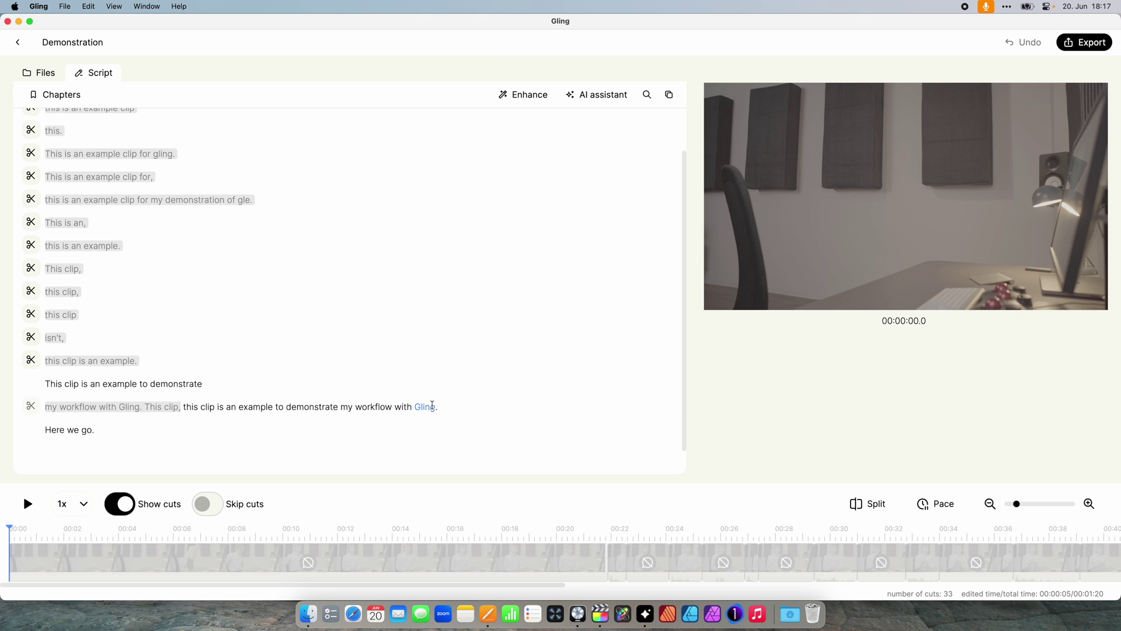
{"action": "scroll", "coordinate": [64, 140], "scroll_direction": "up", "scroll_amount": 2}
{"action": "scroll", "coordinate": [147, 297], "scroll_direction": "down", "scroll_amount": 2}
Step: Cut the 'This clip is an example' and 'Here we go.' lines, and restore the 'demonstration of gle.' line
{"action": "mouse_move", "coordinate": [46, 384]}
{"action": "left_click", "coordinate": [32, 387]}
{"action": "left_click", "coordinate": [35, 432]}
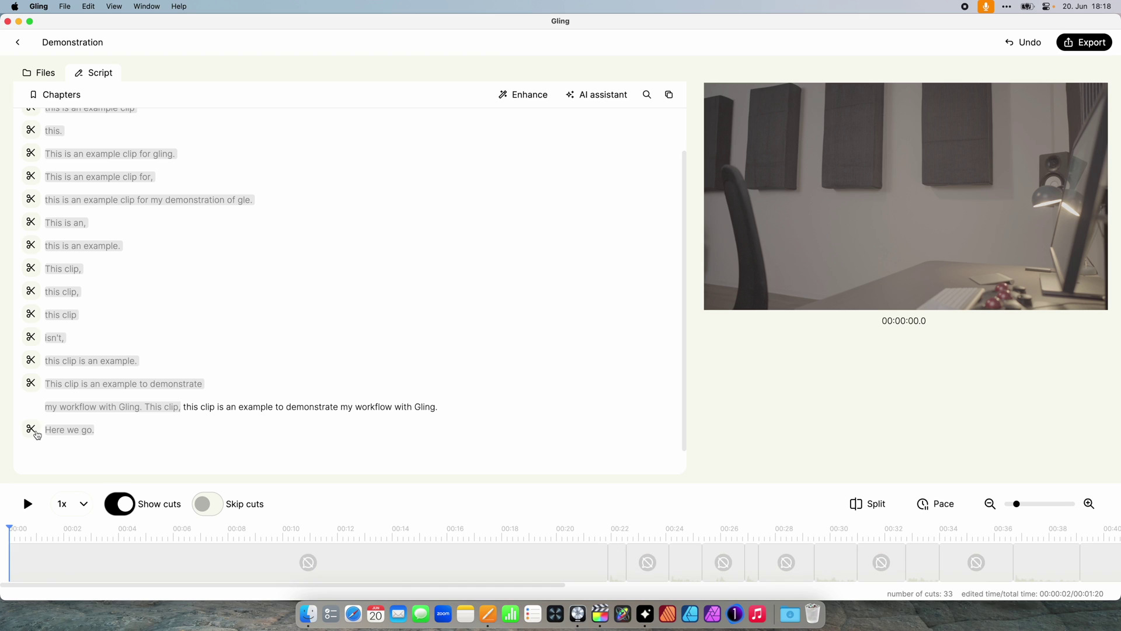
{"action": "left_click", "coordinate": [32, 199]}
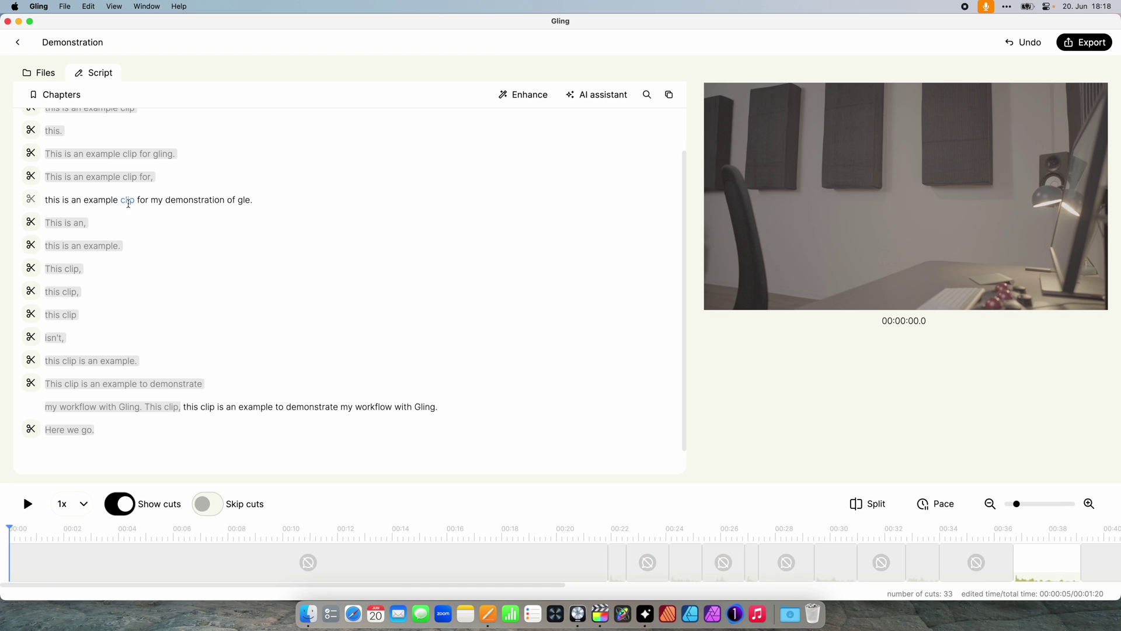
Step: Delete that line from 'clip' onward, then cut the whole 'this is an example clip' take
{"action": "double_click", "coordinate": [175, 201]}
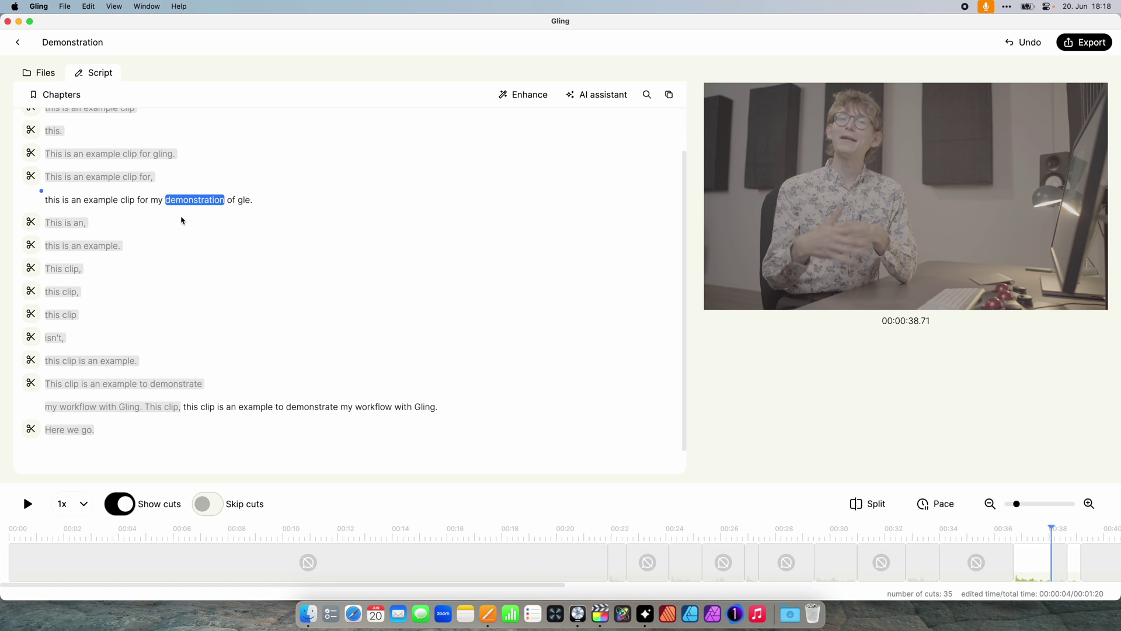
{"action": "left_click", "coordinate": [128, 200]}
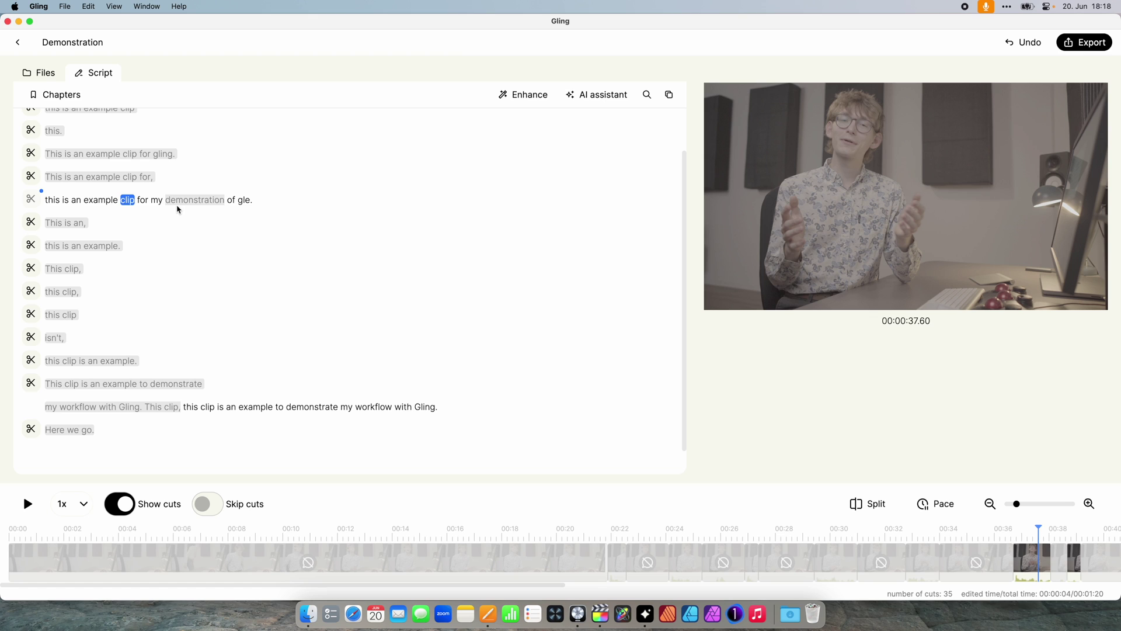
{"action": "key", "text": "BackSpace"}
{"action": "mouse_move", "coordinate": [46, 202]}
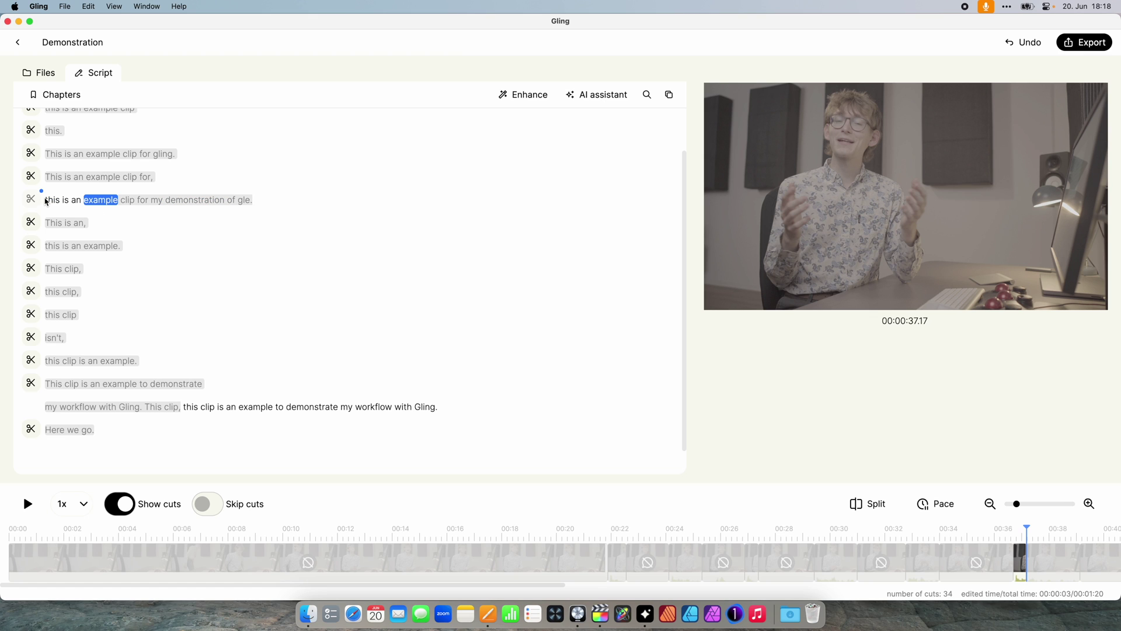
{"action": "left_click", "coordinate": [28, 205]}
{"action": "left_click", "coordinate": [378, 408]}
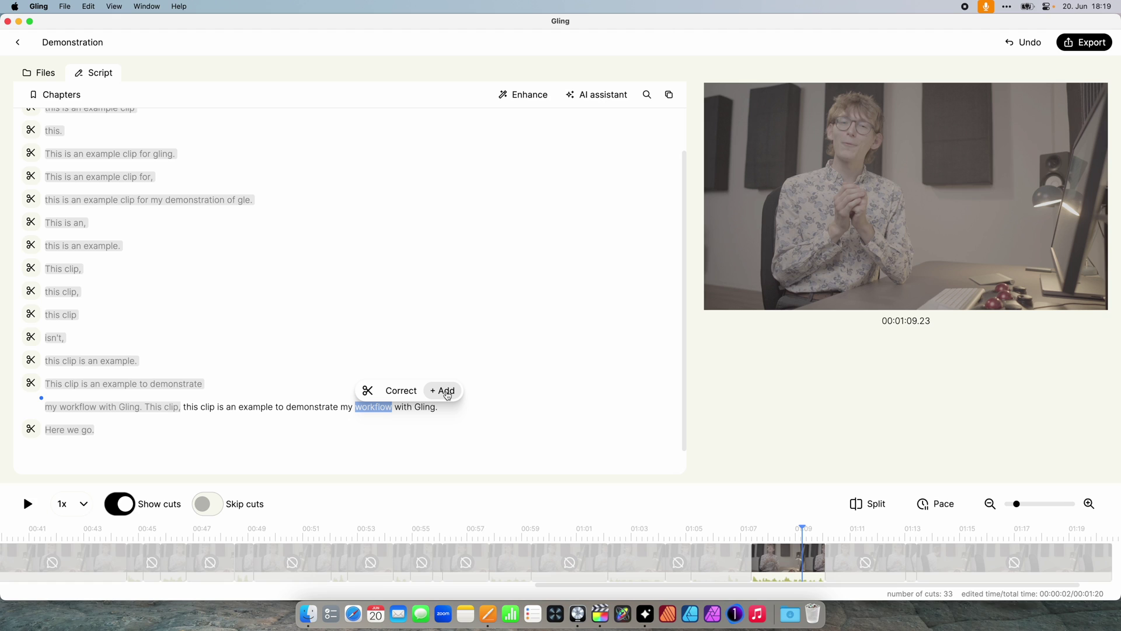
Step: Dismiss the correction popup and set silence removal to pauses of 1.7s or more
{"action": "left_click", "coordinate": [447, 396]}
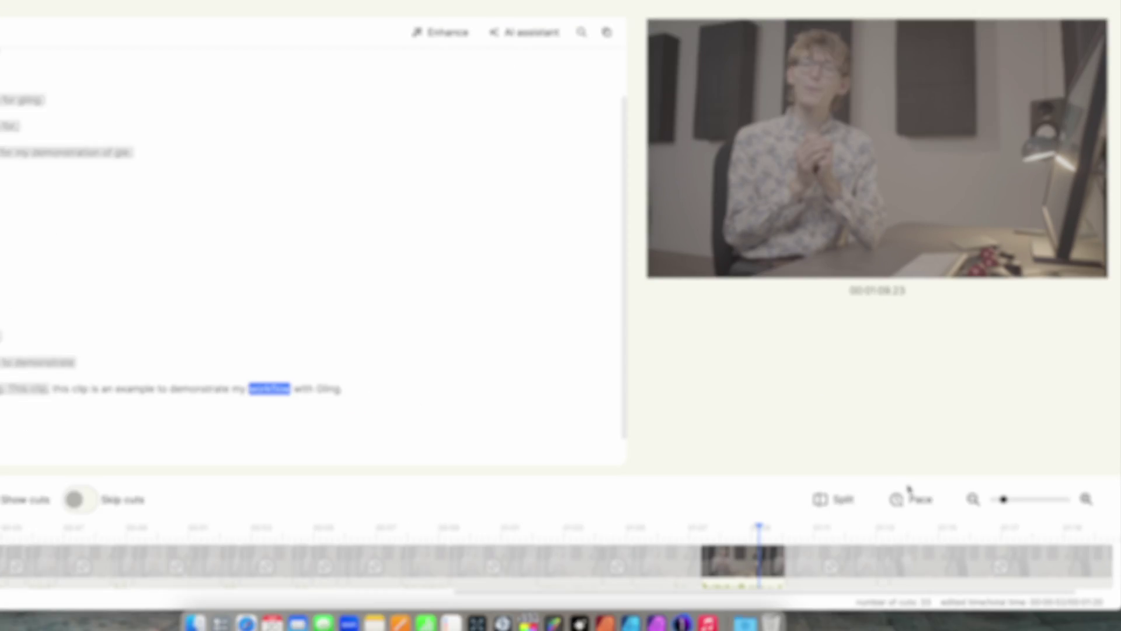
{"action": "left_click", "coordinate": [935, 504]}
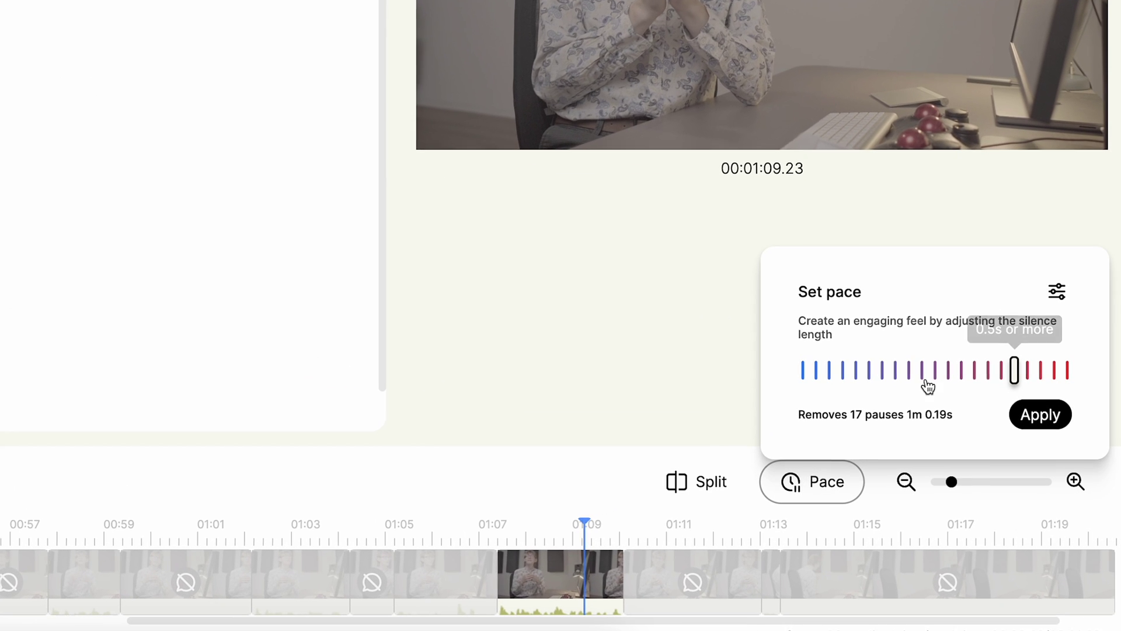
{"action": "mouse_move", "coordinate": [1013, 366]}
{"action": "left_mouse_down"}
{"action": "mouse_move", "coordinate": [853, 366]}
{"action": "mouse_move", "coordinate": [1024, 366]}
{"action": "left_mouse_up"}
{"action": "left_click", "coordinate": [1040, 414]}
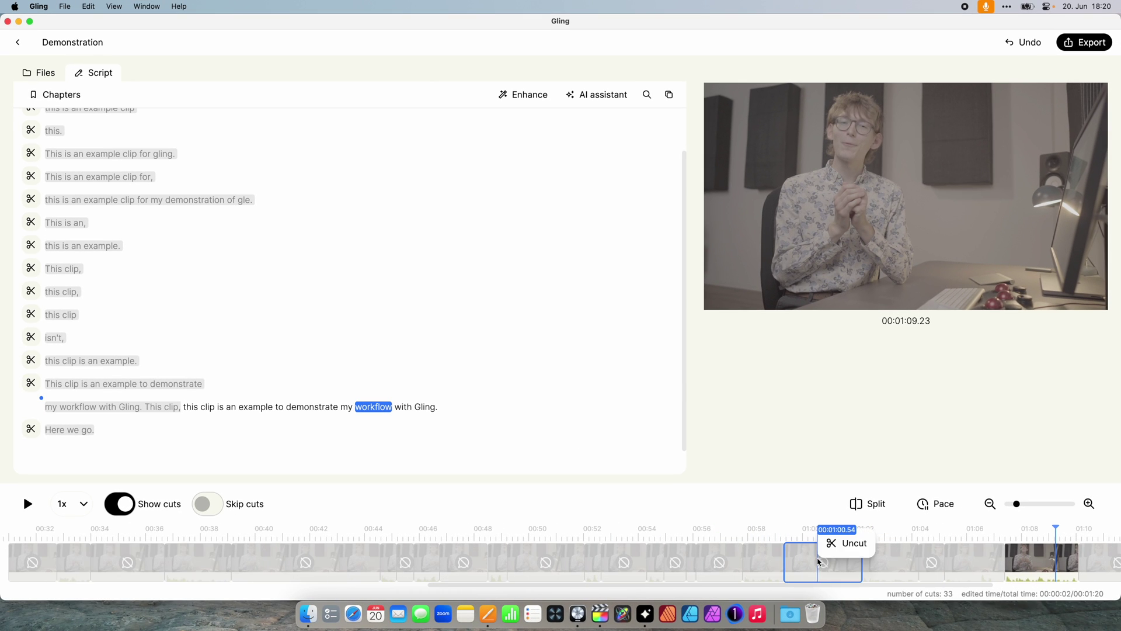
Step: Restore the cut segment near 01:00 and preview playback from 'this' and from 01:07
{"action": "left_click", "coordinate": [844, 544]}
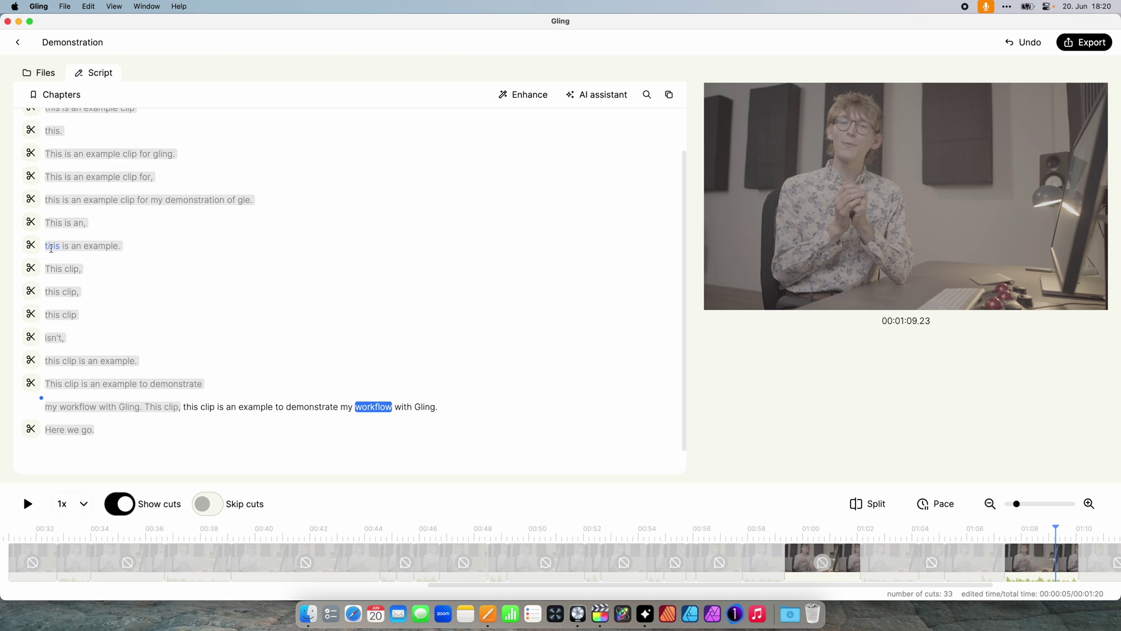
{"action": "left_click", "coordinate": [51, 246]}
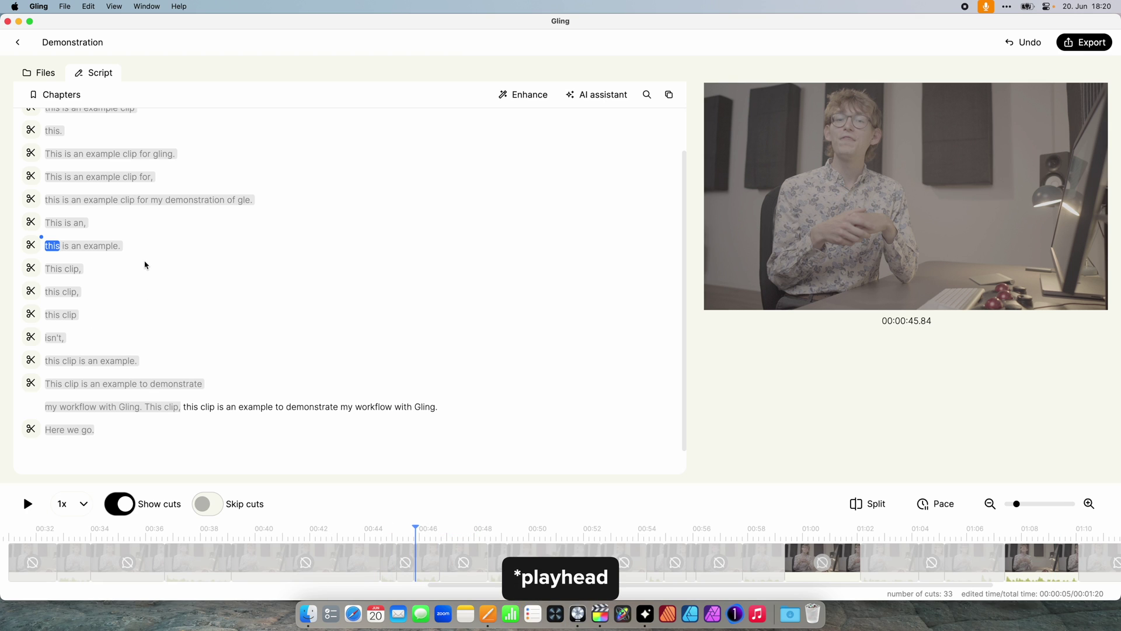
{"action": "key", "text": "space"}
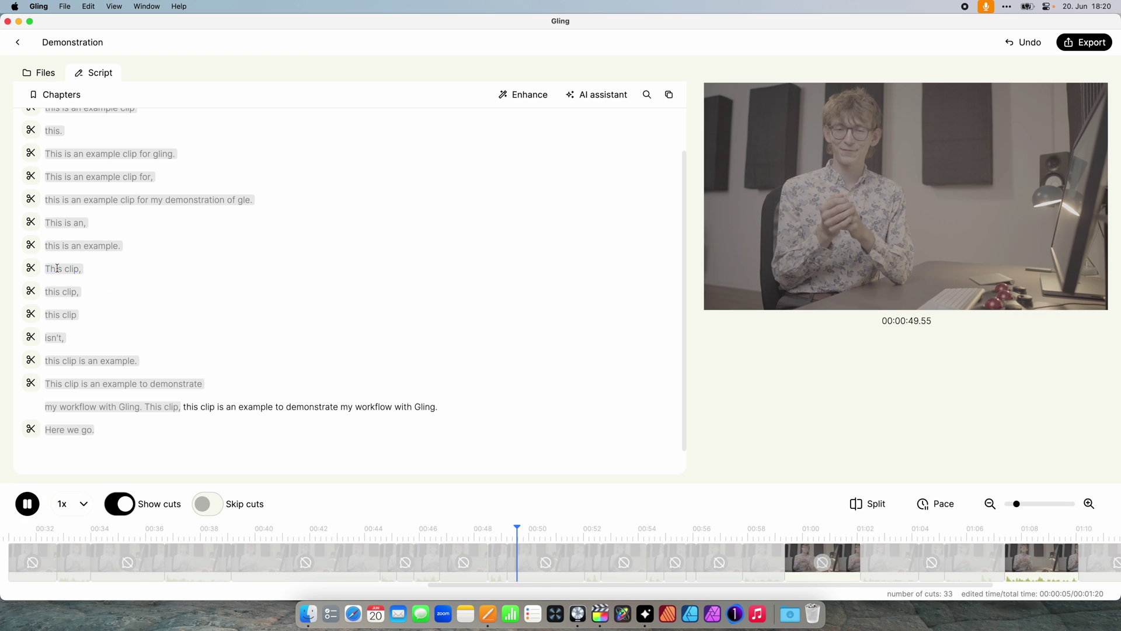
{"action": "left_click", "coordinate": [1009, 528]}
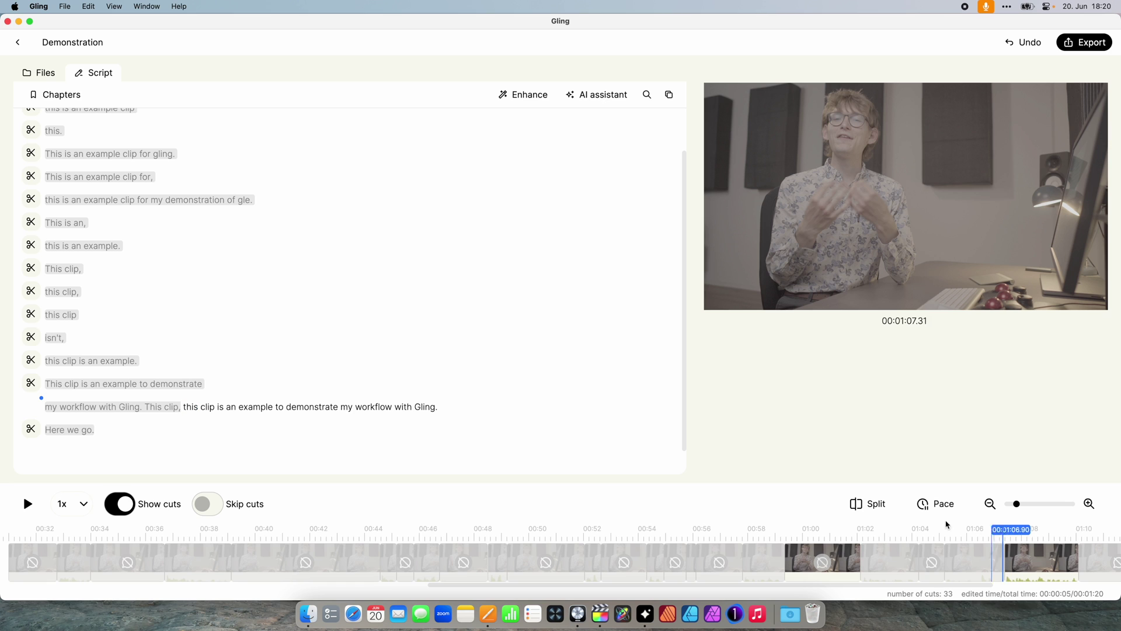
{"action": "key", "text": "space"}
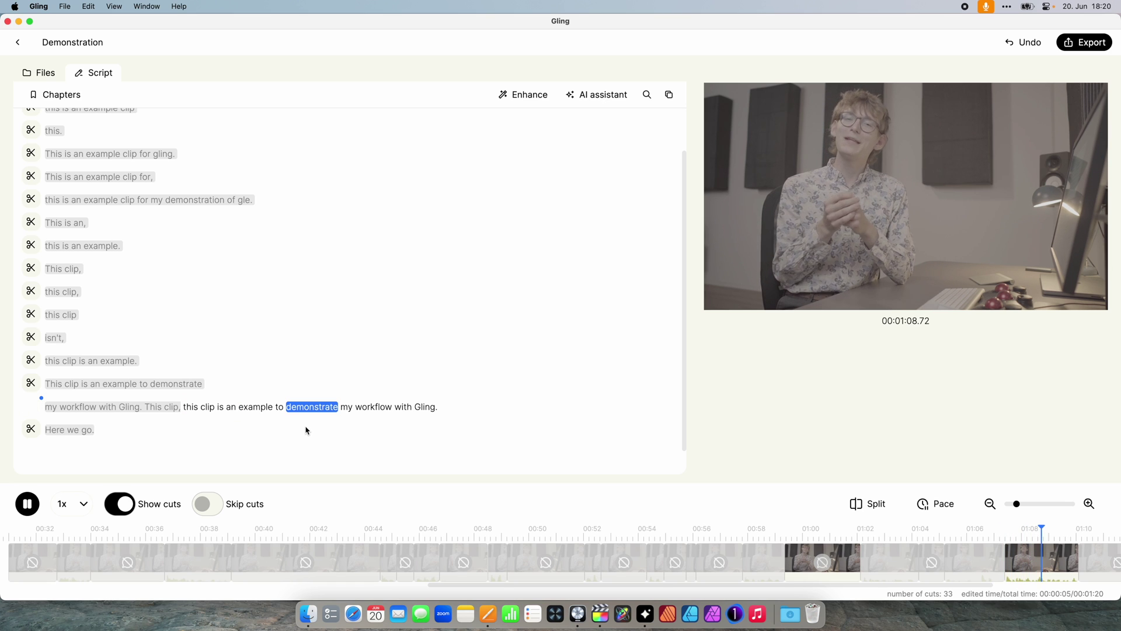
{"action": "key", "text": "space"}
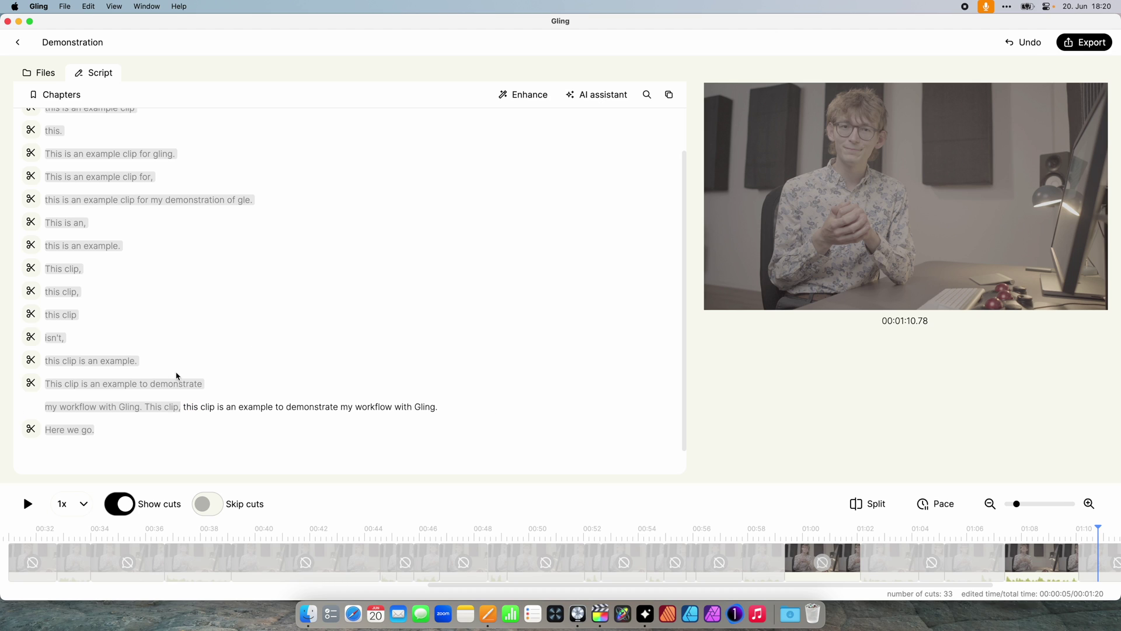
Step: Turn on Skip cuts and leave playback speed at 1x
{"action": "left_click", "coordinate": [222, 506]}
{"action": "left_click", "coordinate": [73, 506]}
{"action": "left_click", "coordinate": [290, 453]}
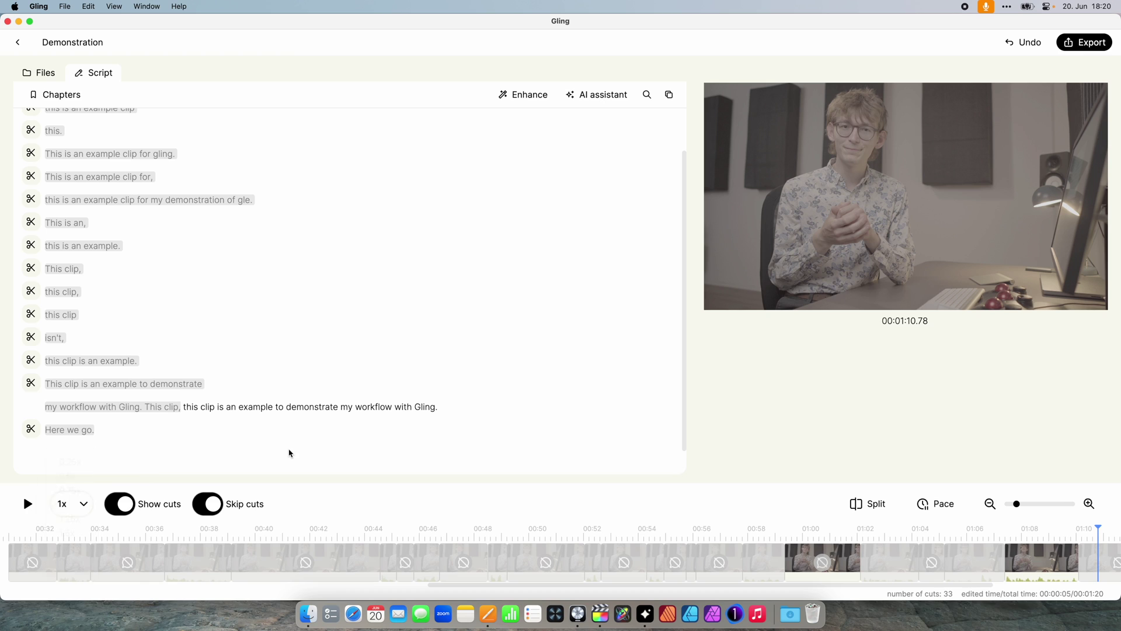
Step: Generate AI title suggestions for the Demonstration video, then close them
{"action": "left_click", "coordinate": [615, 94]}
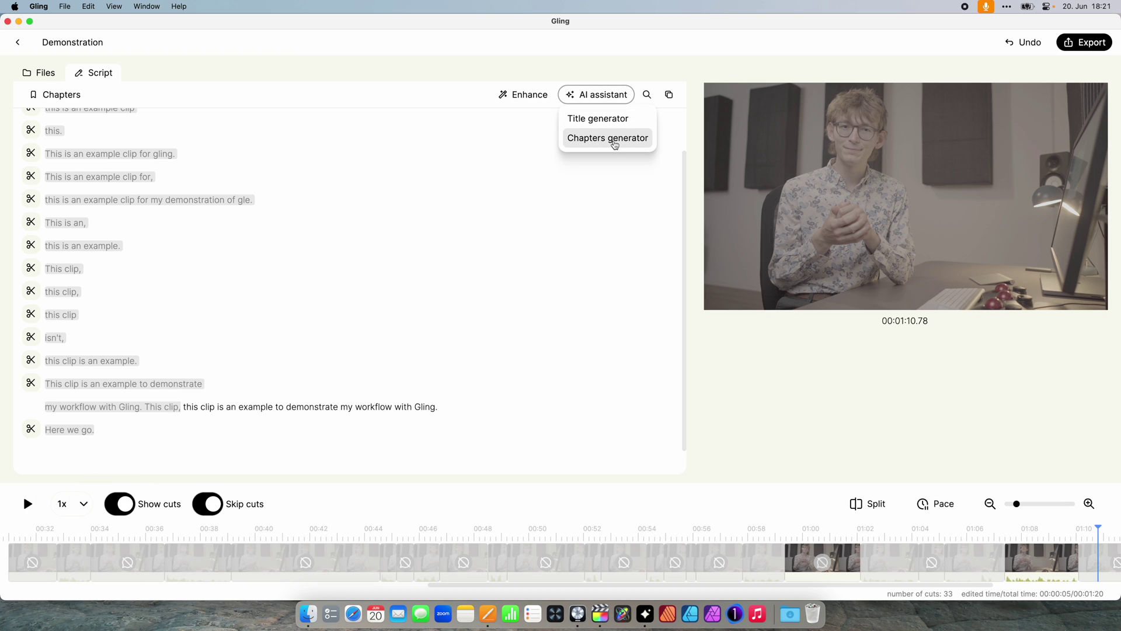
{"action": "left_click", "coordinate": [613, 120]}
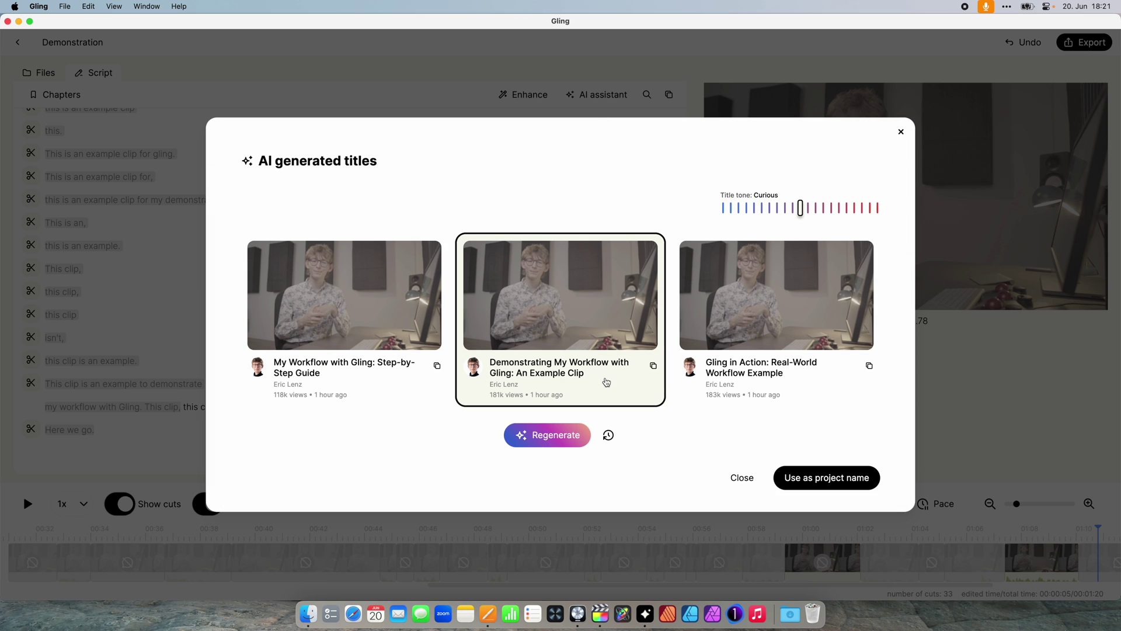
{"action": "mouse_move", "coordinate": [799, 208]}
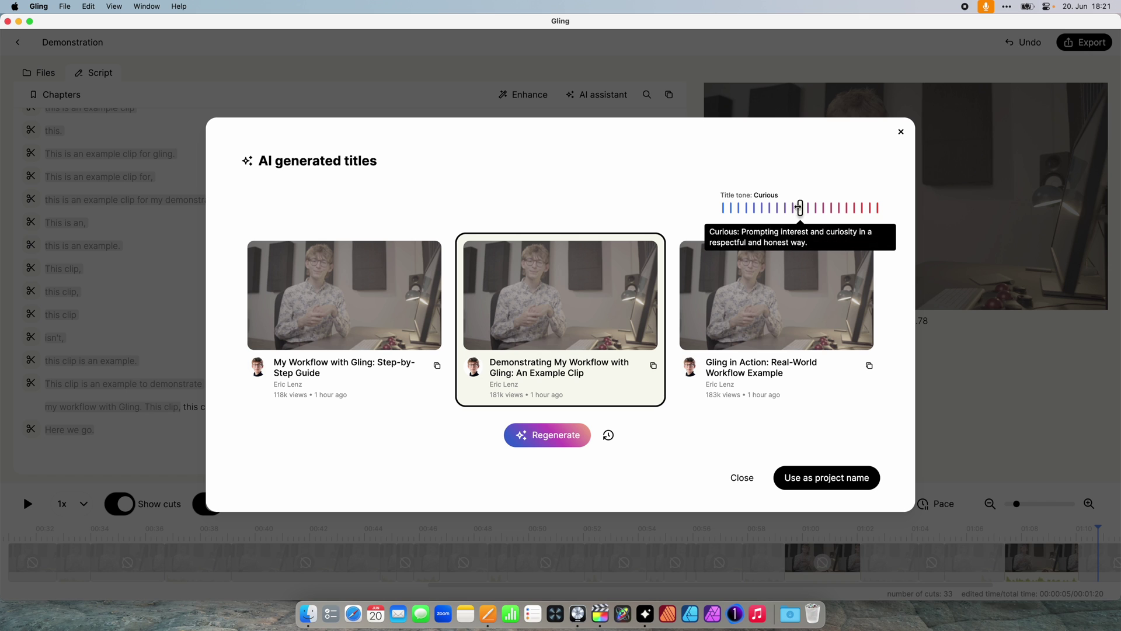
{"action": "left_click", "coordinate": [601, 104]}
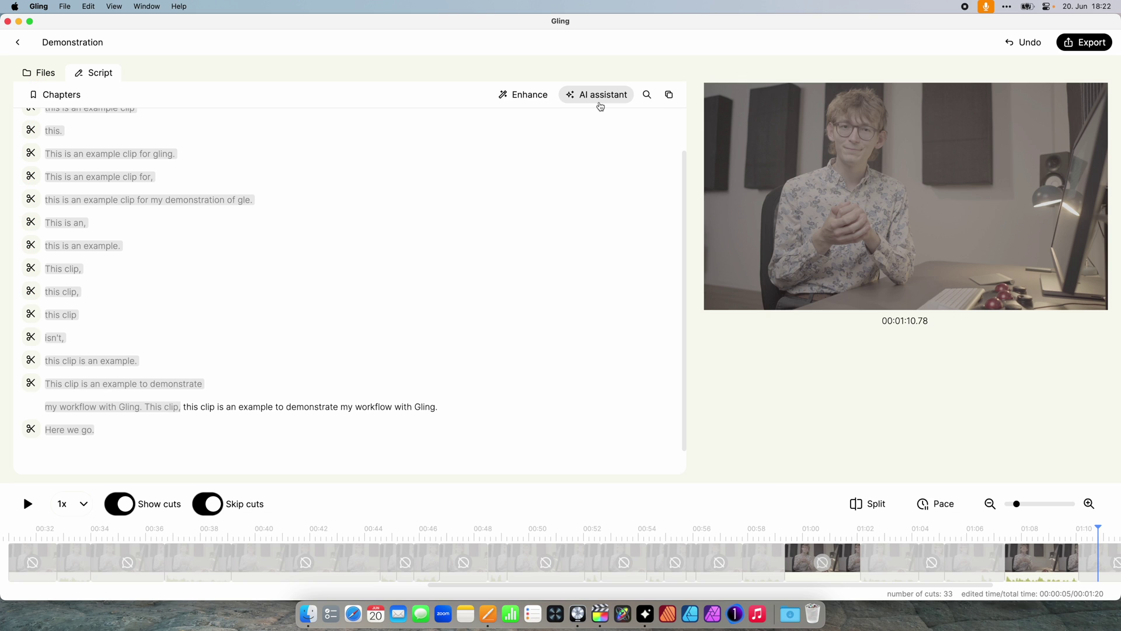
Step: Dismiss the AI assistant menu and go back to the Gling home screen
{"action": "left_click", "coordinate": [599, 98]}
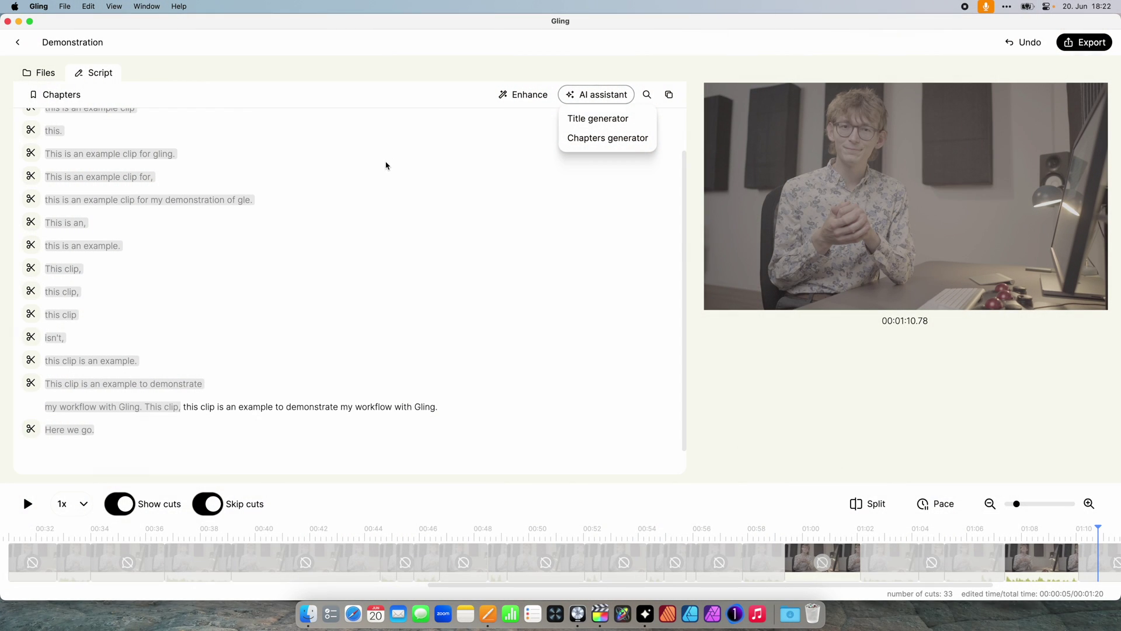
{"action": "left_click", "coordinate": [386, 166]}
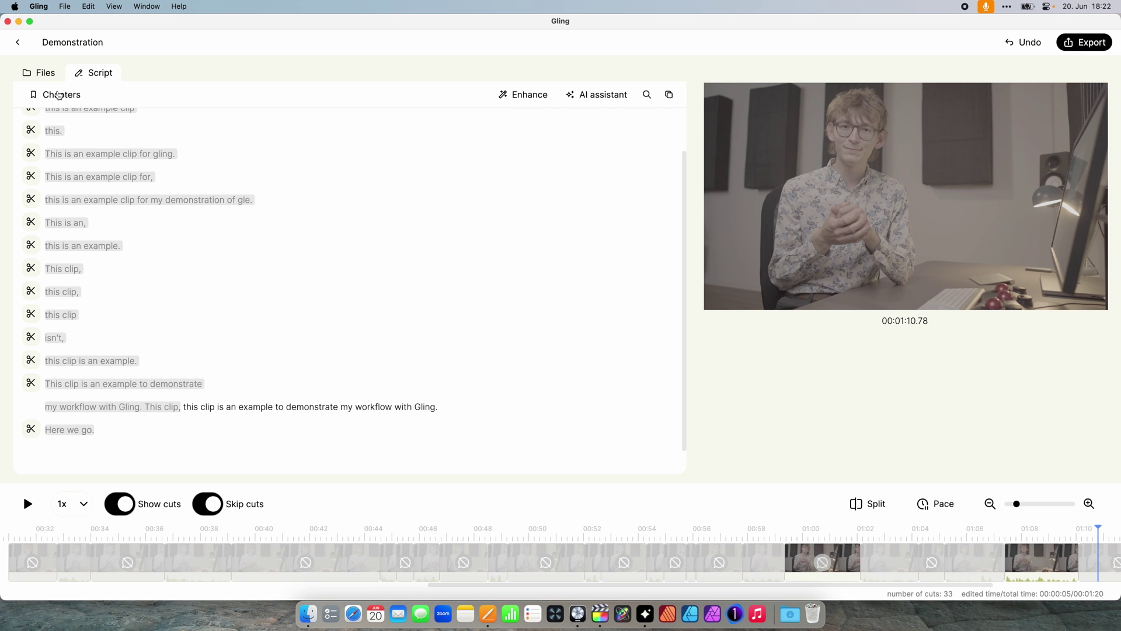
{"action": "left_click", "coordinate": [18, 42]}
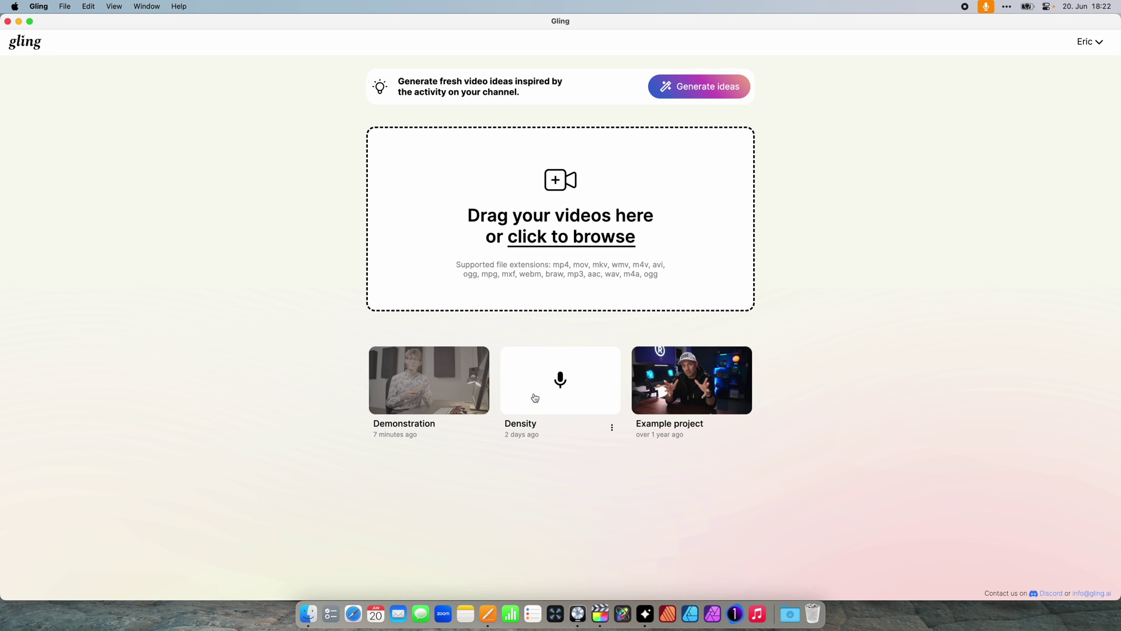
Step: Open the Density project and scroll through its transcript
{"action": "left_click", "coordinate": [535, 397]}
{"action": "scroll", "coordinate": [658, 268], "scroll_direction": "down", "scroll_amount": 15}
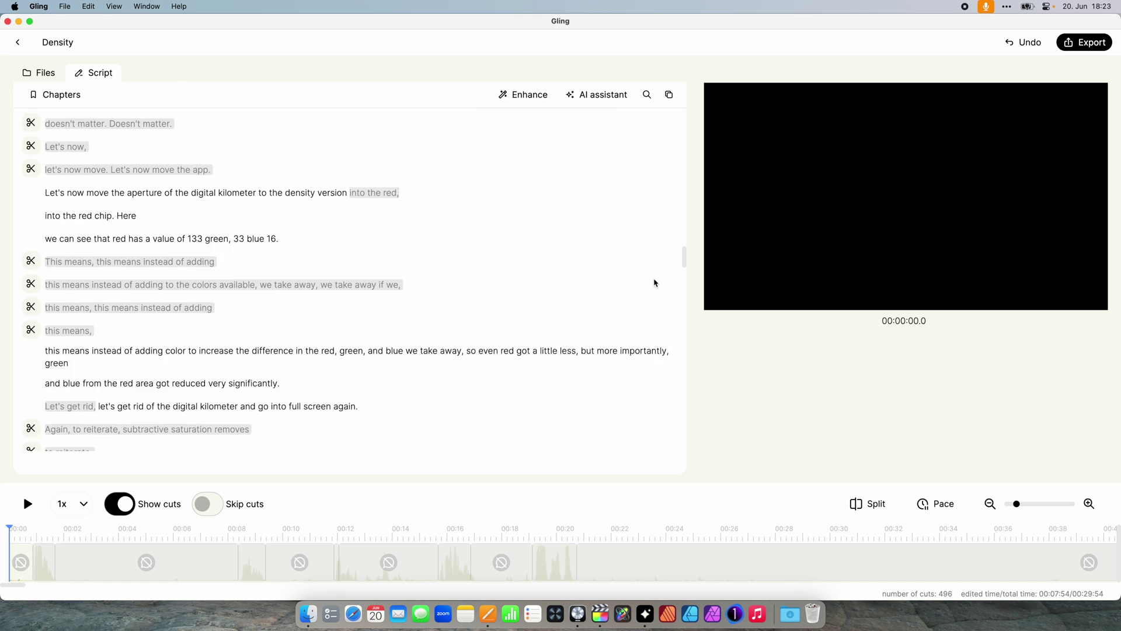
{"action": "scroll", "coordinate": [613, 408], "scroll_direction": "down", "scroll_amount": 5}
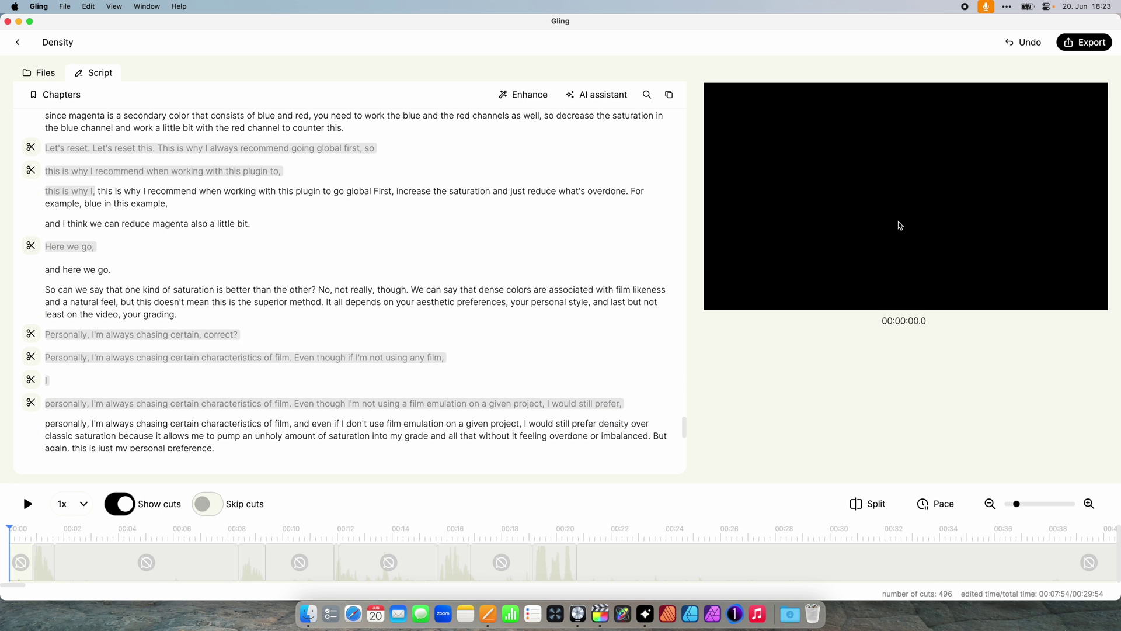
Step: Generate AI chapters for the Density video, giving four chapters from 0:00 to 6:46
{"action": "left_click", "coordinate": [611, 100]}
{"action": "left_click", "coordinate": [607, 138]}
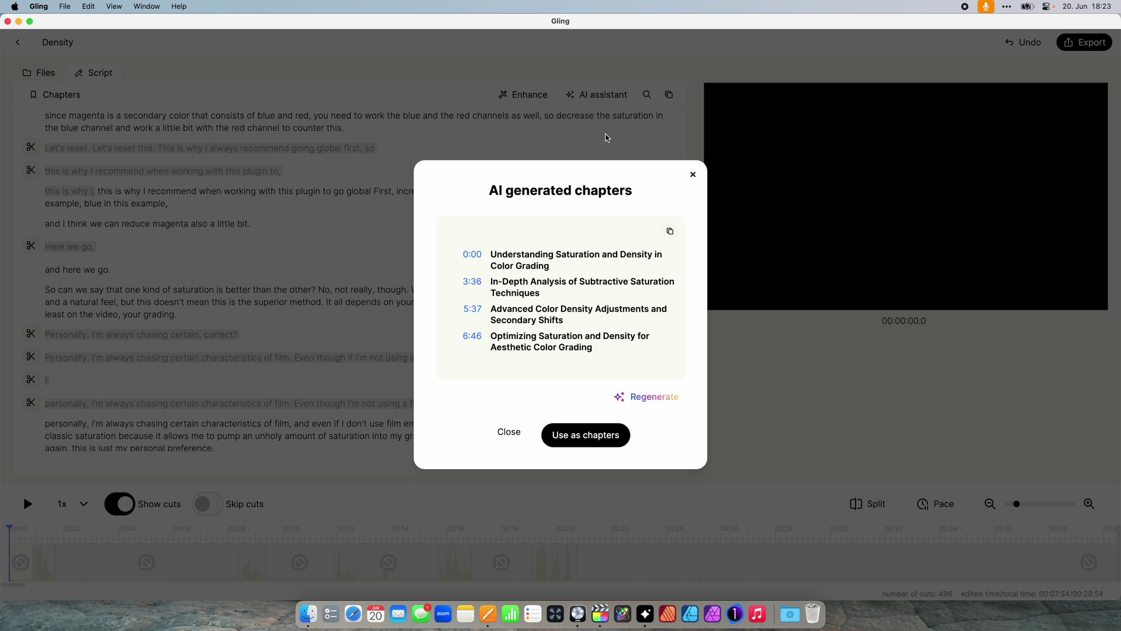
{"action": "left_click_drag", "start_coordinate": [498, 251], "coordinate": [593, 348]}
{"action": "left_click", "coordinate": [664, 313]}
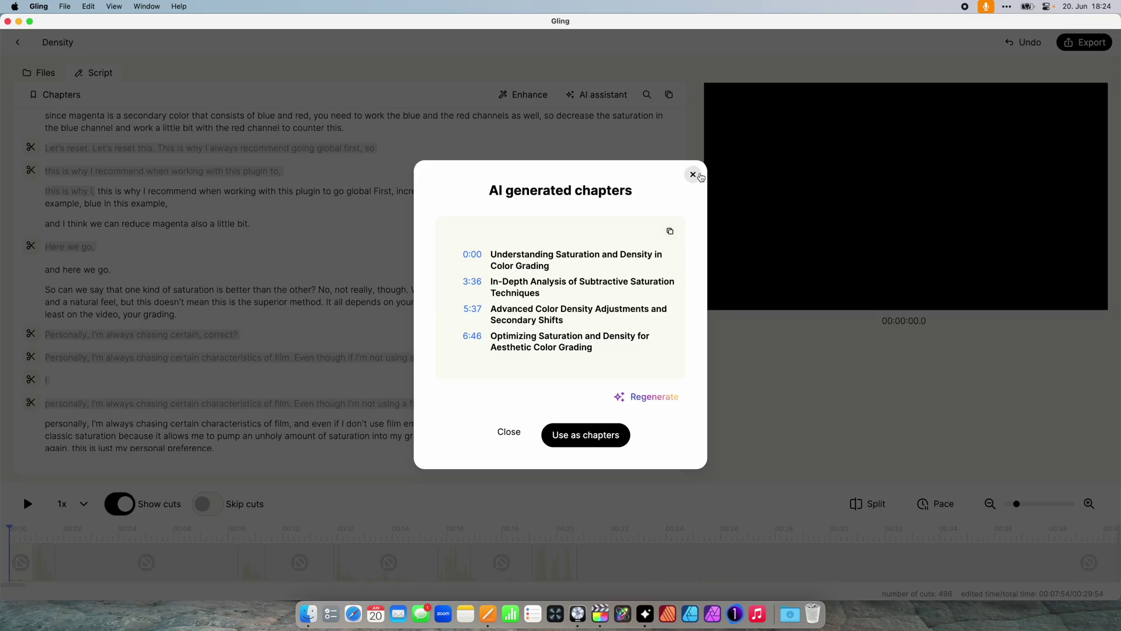
Step: Close the chapters list and export the Density edit as FCP multicam .fcpxml
{"action": "left_click", "coordinate": [697, 177]}
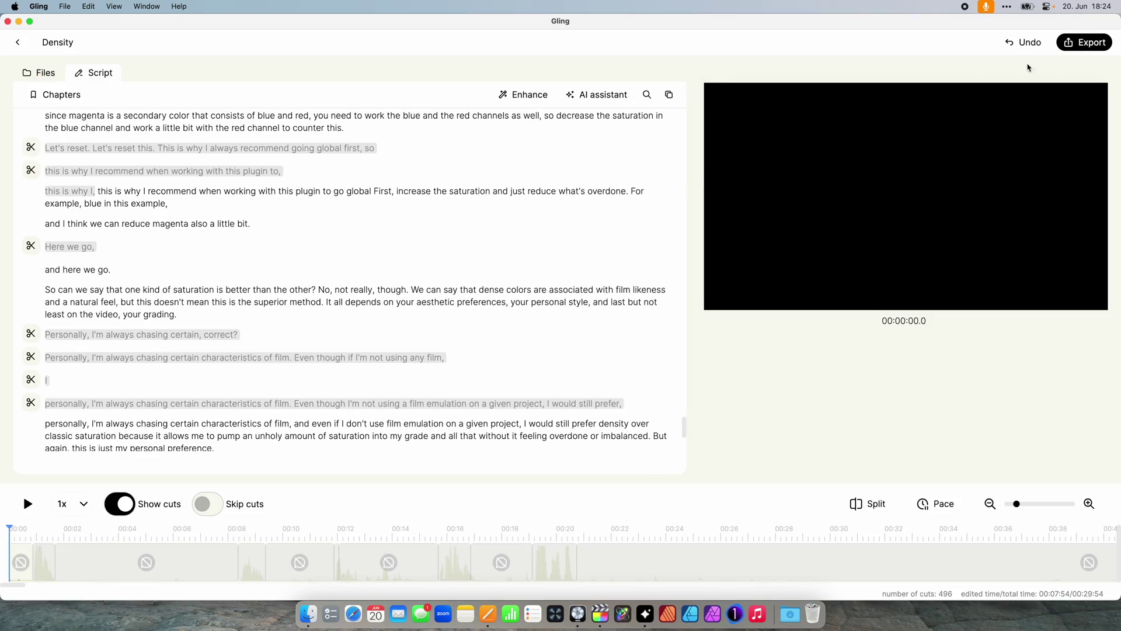
{"action": "left_click", "coordinate": [1075, 44]}
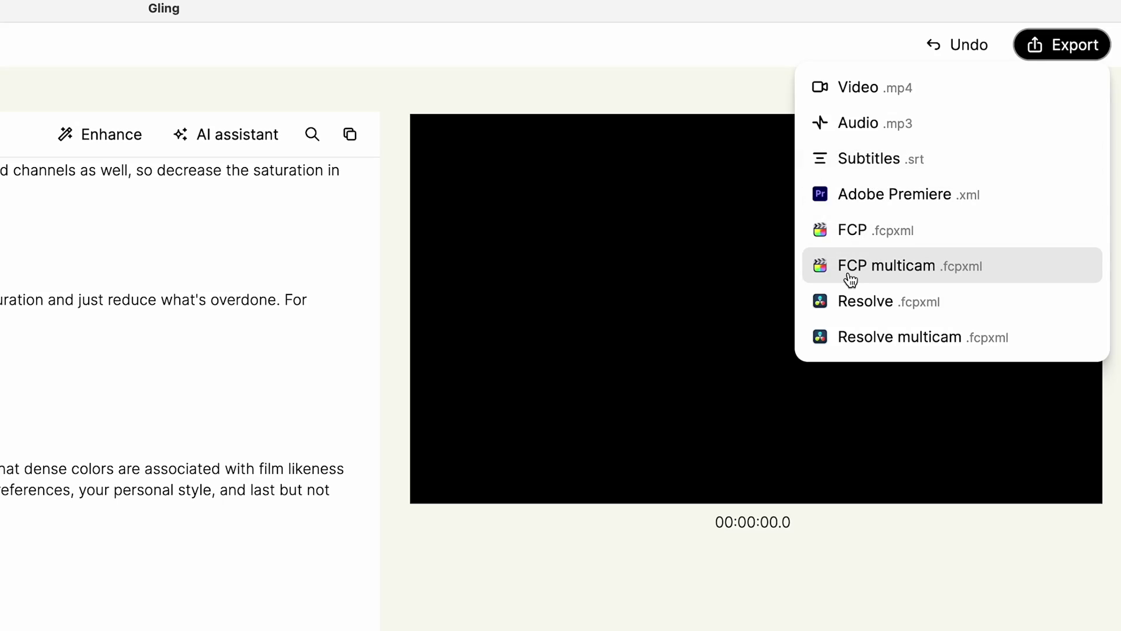
{"action": "left_click", "coordinate": [904, 274]}
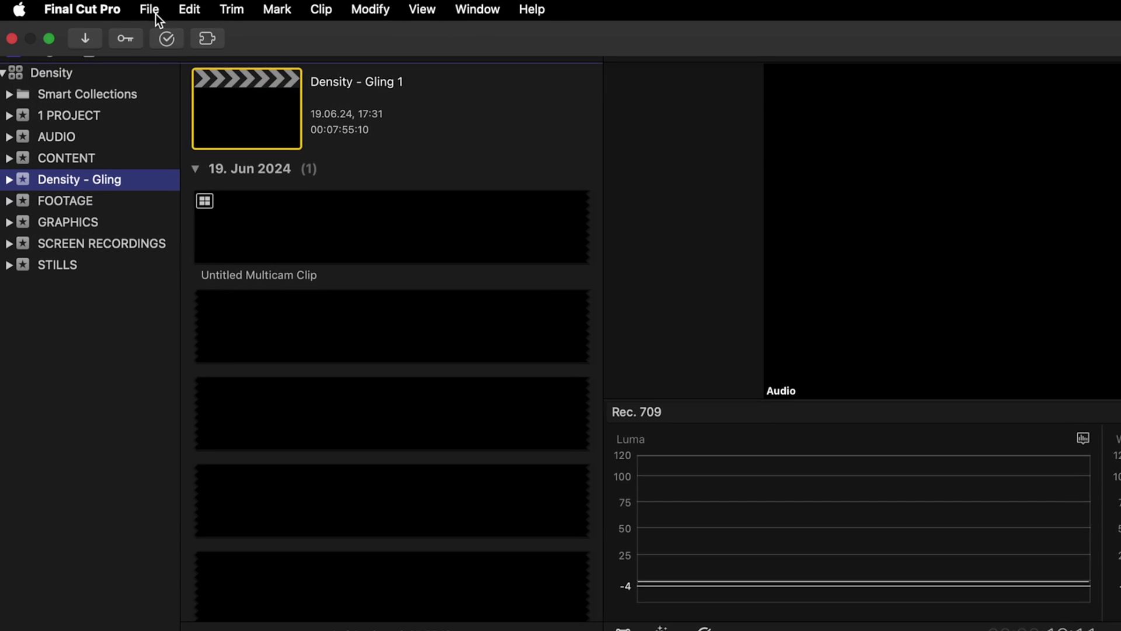
Step: Import the Gling XML into Final Cut Pro and open the Density - Gling 1 project
{"action": "left_click", "coordinate": [91, 6]}
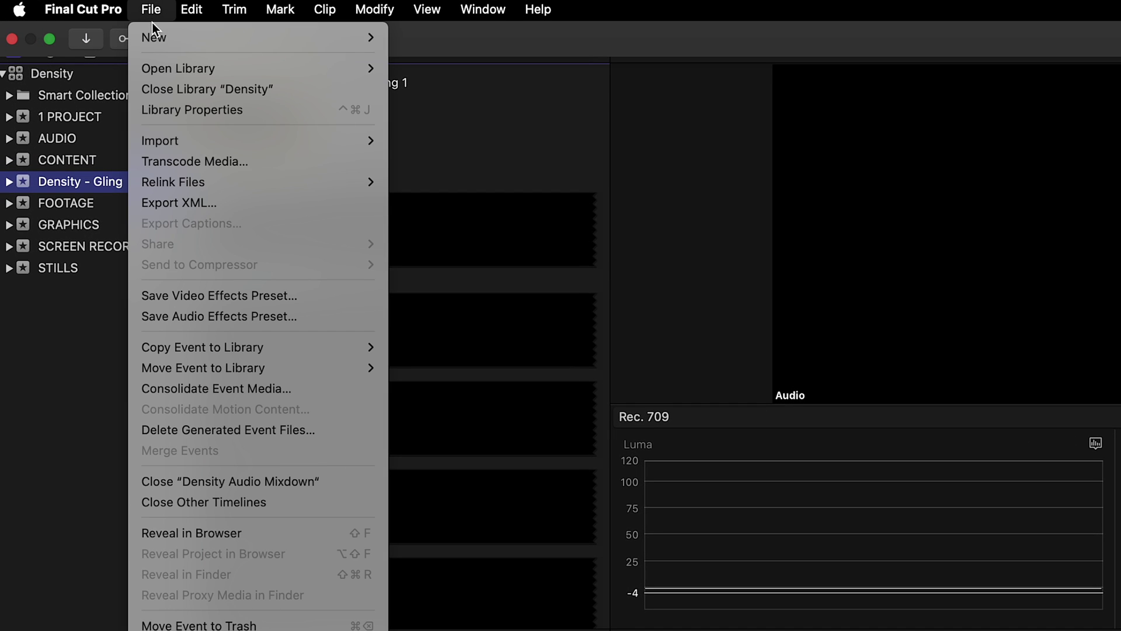
{"action": "mouse_move", "coordinate": [163, 146]}
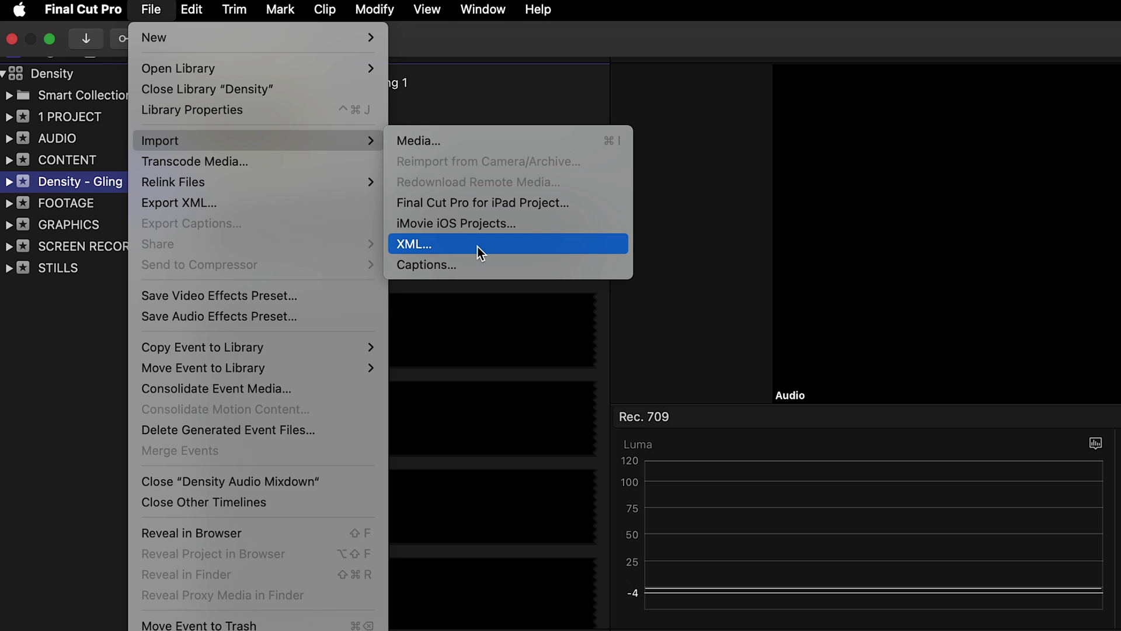
{"action": "left_click", "coordinate": [35, 318]}
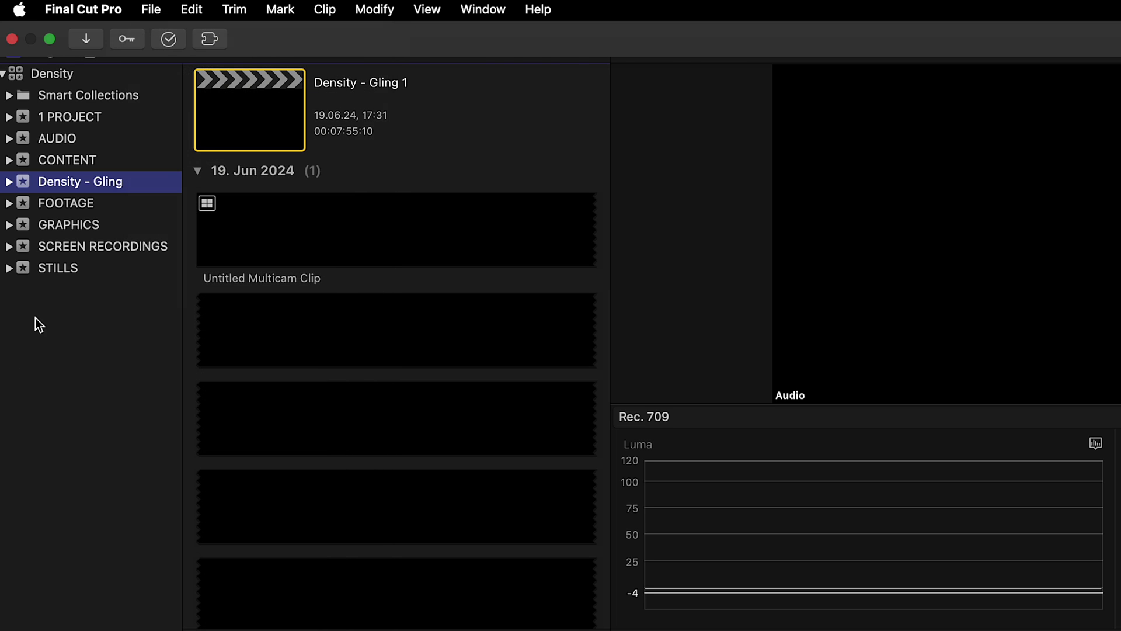
{"action": "left_click", "coordinate": [282, 93]}
{"action": "double_click", "coordinate": [282, 93]}
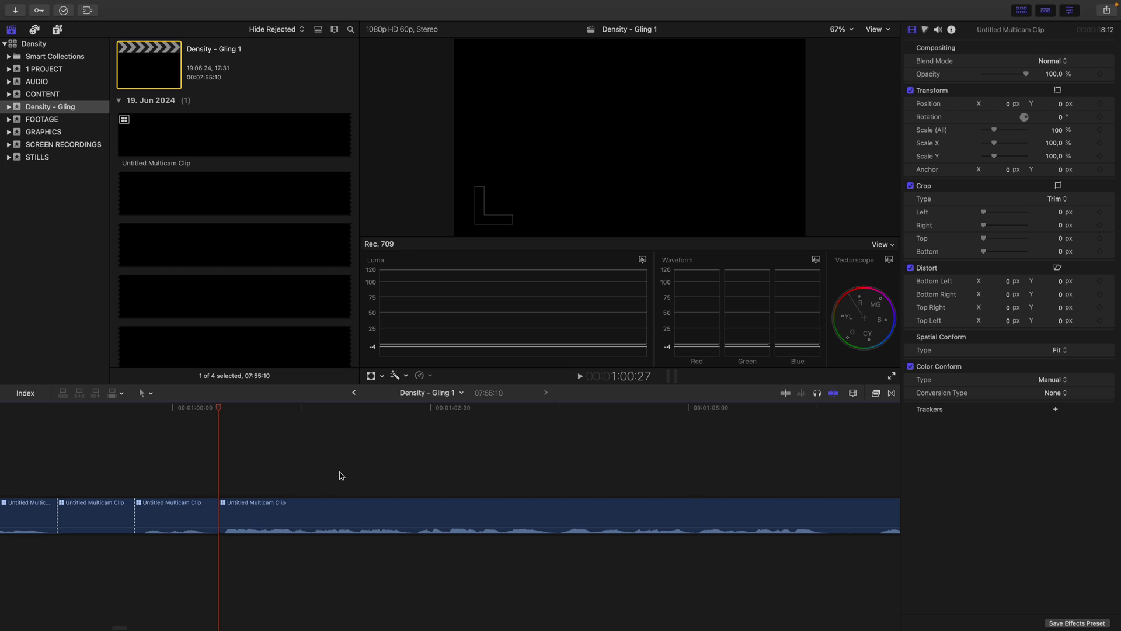
Step: Fit and zoom the timeline, then open a multicam clip at about 1:08:39 to view Angle 1
{"action": "key", "text": "shift+z"}
{"action": "left_click", "coordinate": [237, 475]}
{"action": "left_click_drag", "start_coordinate": [856, 425], "coordinate": [80, 471]}
{"action": "key", "text": "super+equal"}
{"action": "left_click", "coordinate": [289, 408]}
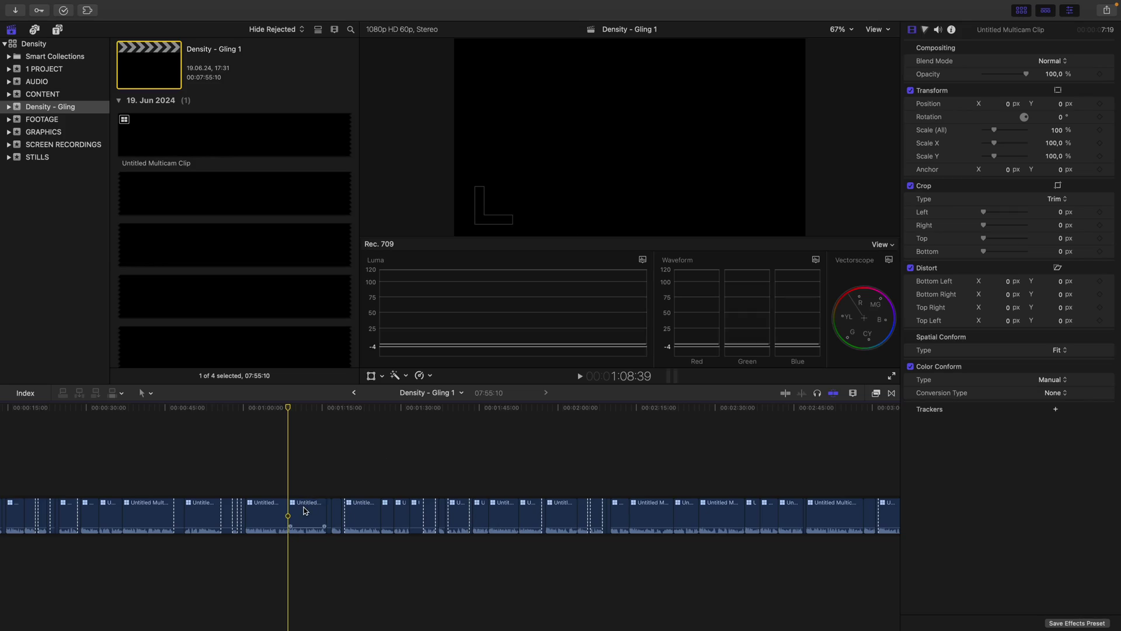
{"action": "double_click", "coordinate": [304, 510]}
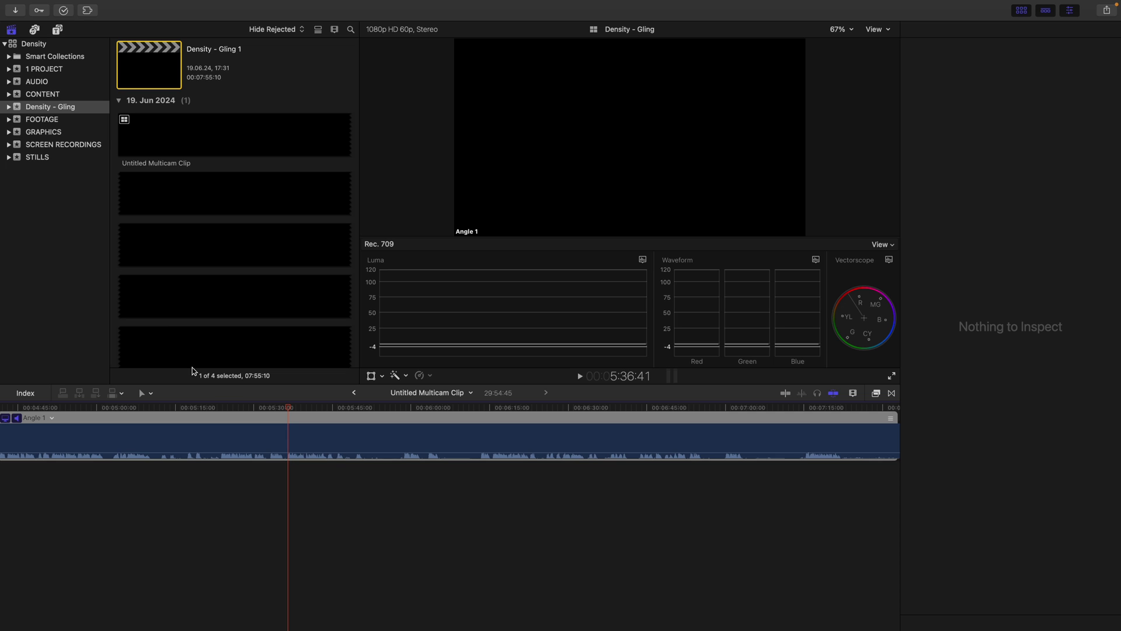
Step: Open the Density project from the 1 PROJECT event and enter its Density Audio Mixdown compound clip
{"action": "left_click", "coordinate": [47, 69]}
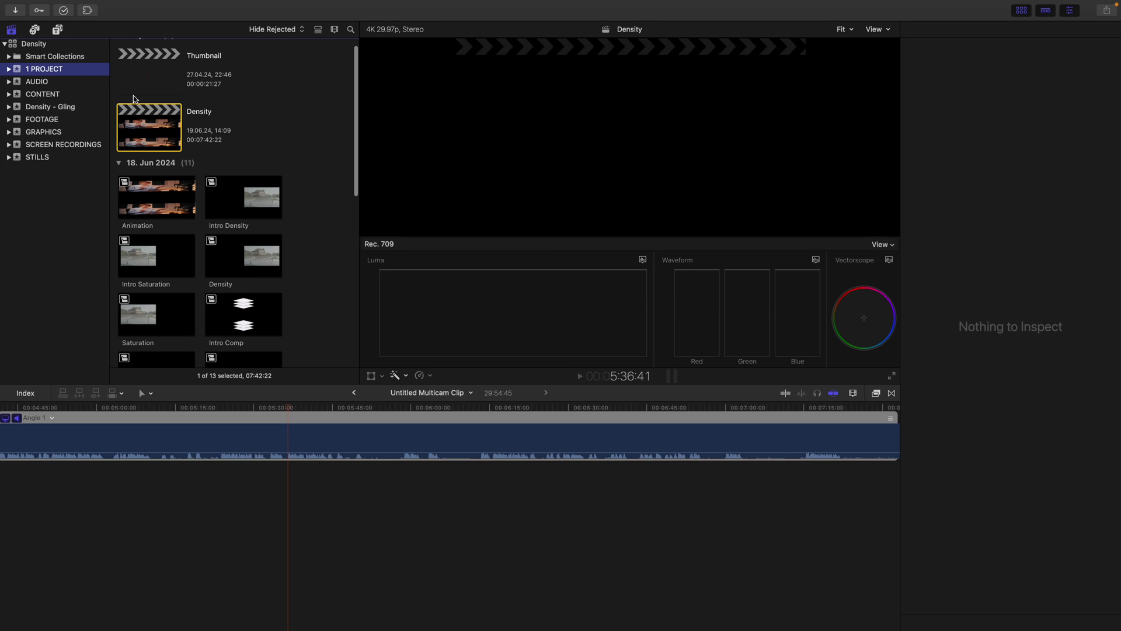
{"action": "double_click", "coordinate": [149, 130]}
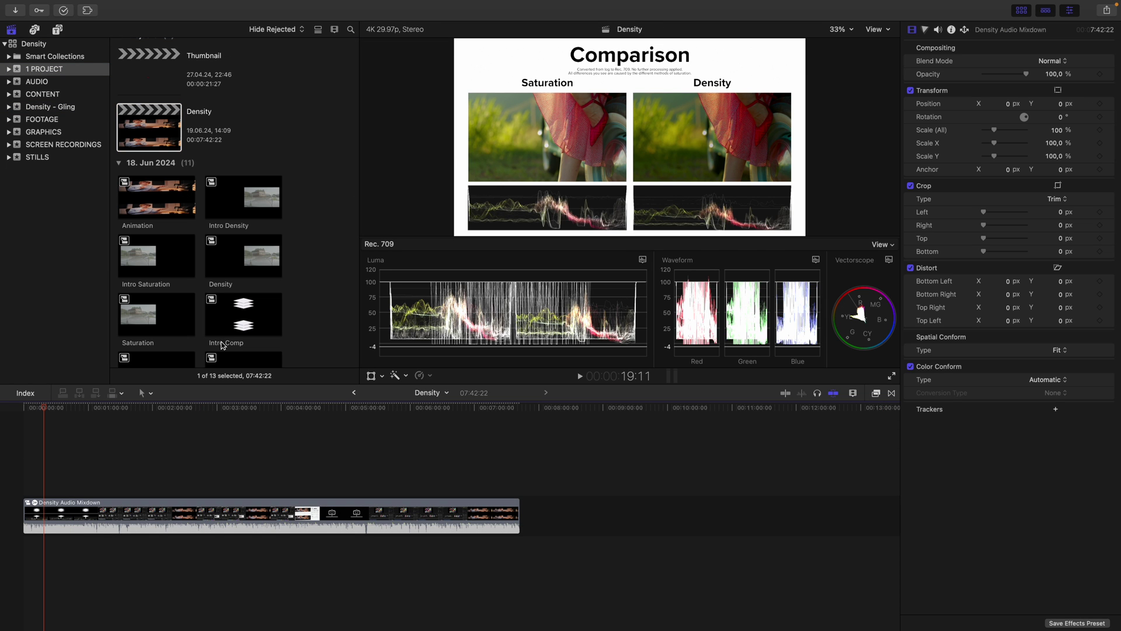
{"action": "left_click", "coordinate": [216, 456]}
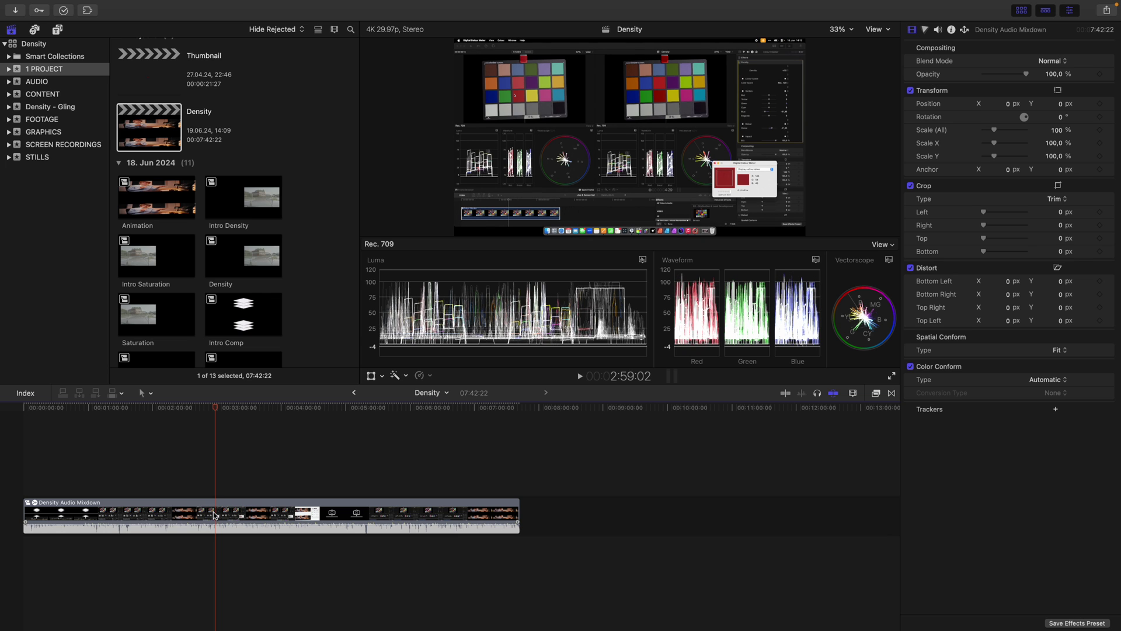
{"action": "double_click", "coordinate": [215, 515]}
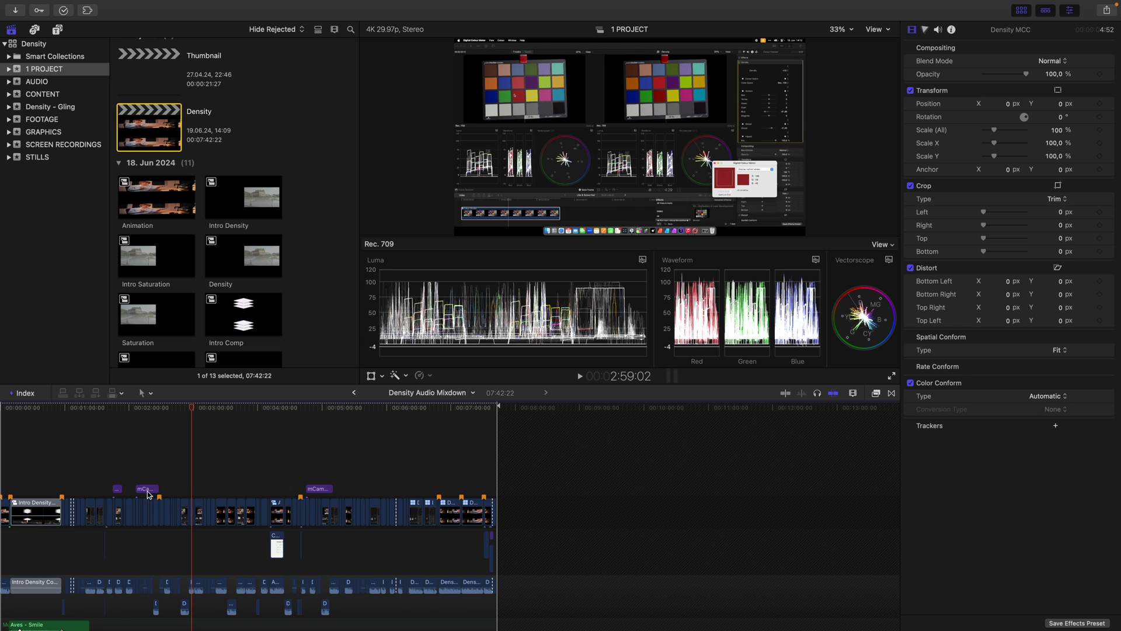
Step: Zoom into the timeline and skim between the talking-head section at 2:35:28 and screen recording near 2:46
{"action": "scroll", "coordinate": [194, 486], "scroll_direction": "up", "scroll_amount": 5}
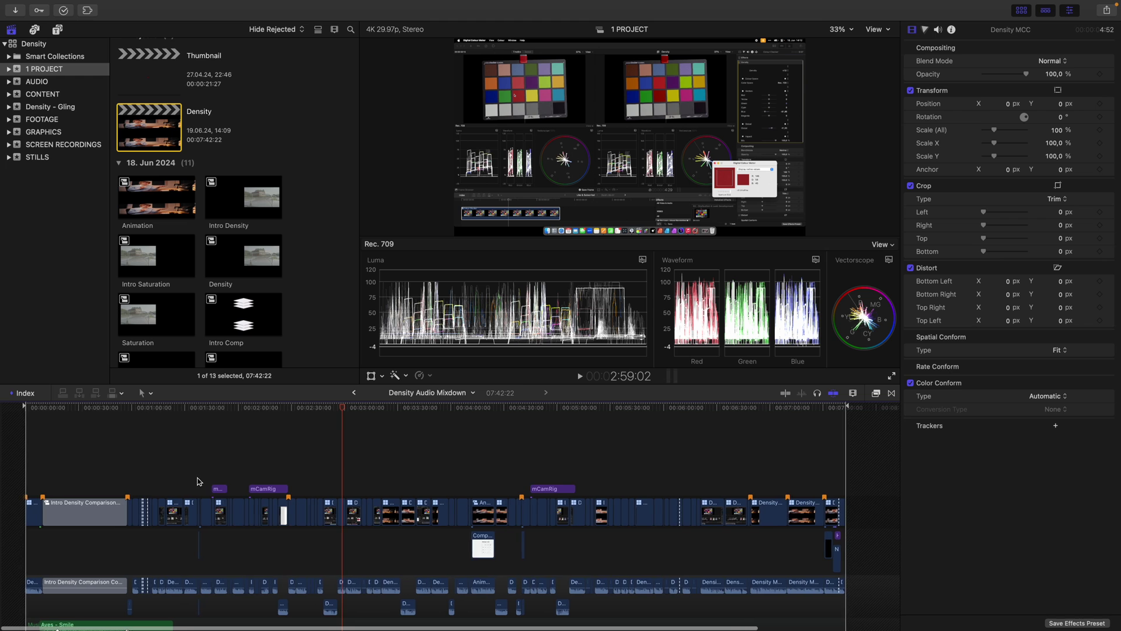
{"action": "scroll", "coordinate": [198, 479], "scroll_direction": "up", "scroll_amount": 5}
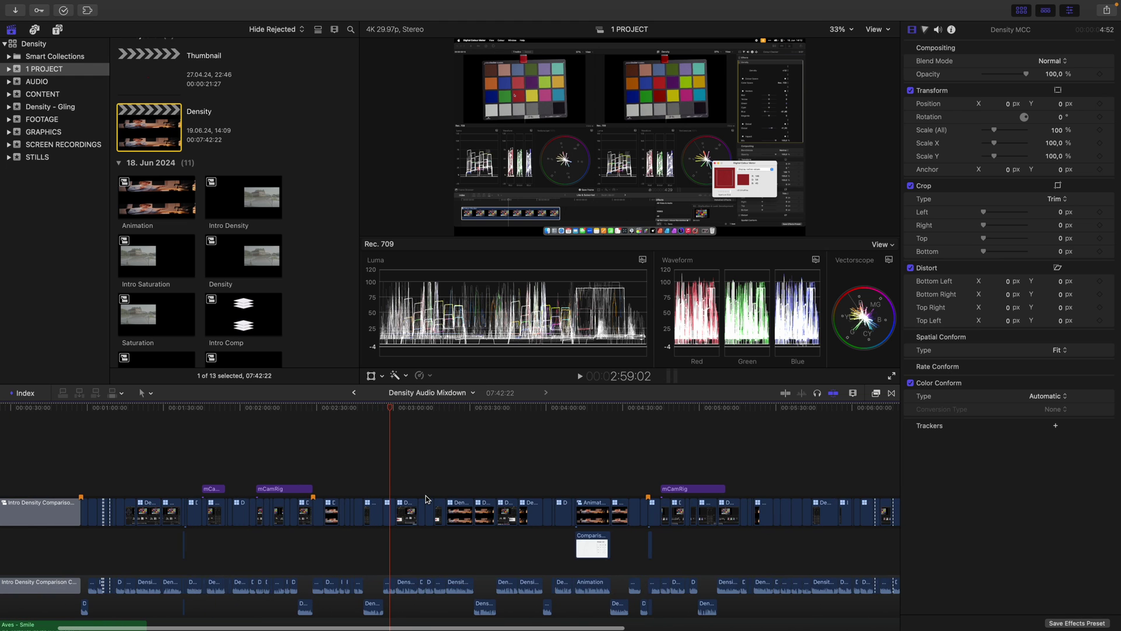
{"action": "scroll", "coordinate": [425, 500], "scroll_direction": "up", "scroll_amount": 5}
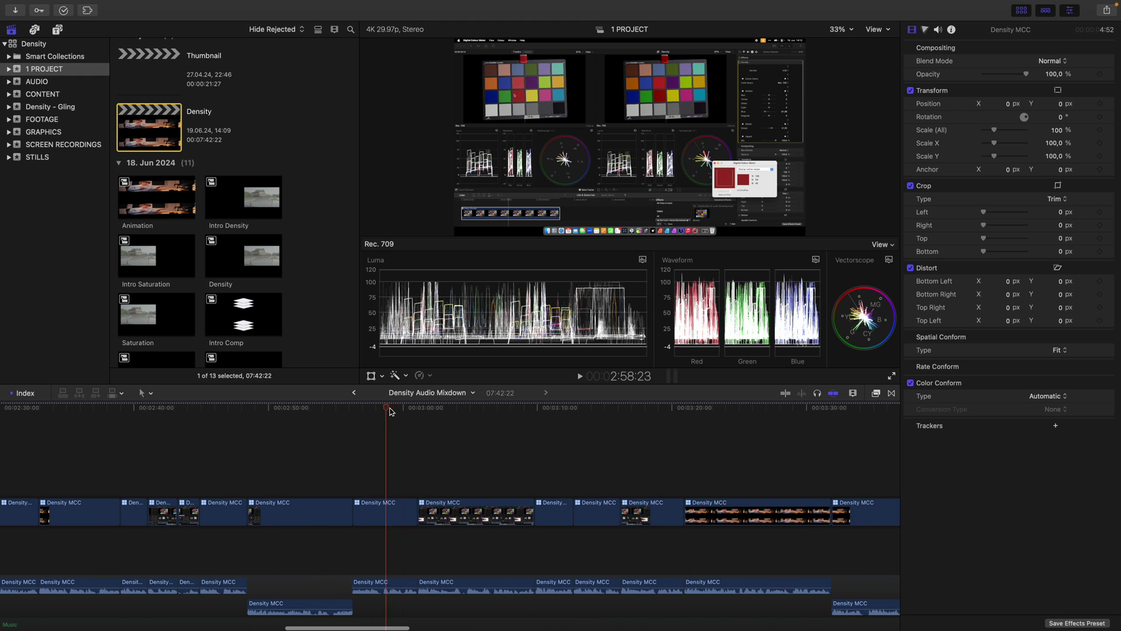
{"action": "left_click", "coordinate": [441, 425]}
{"action": "left_click", "coordinate": [384, 439]}
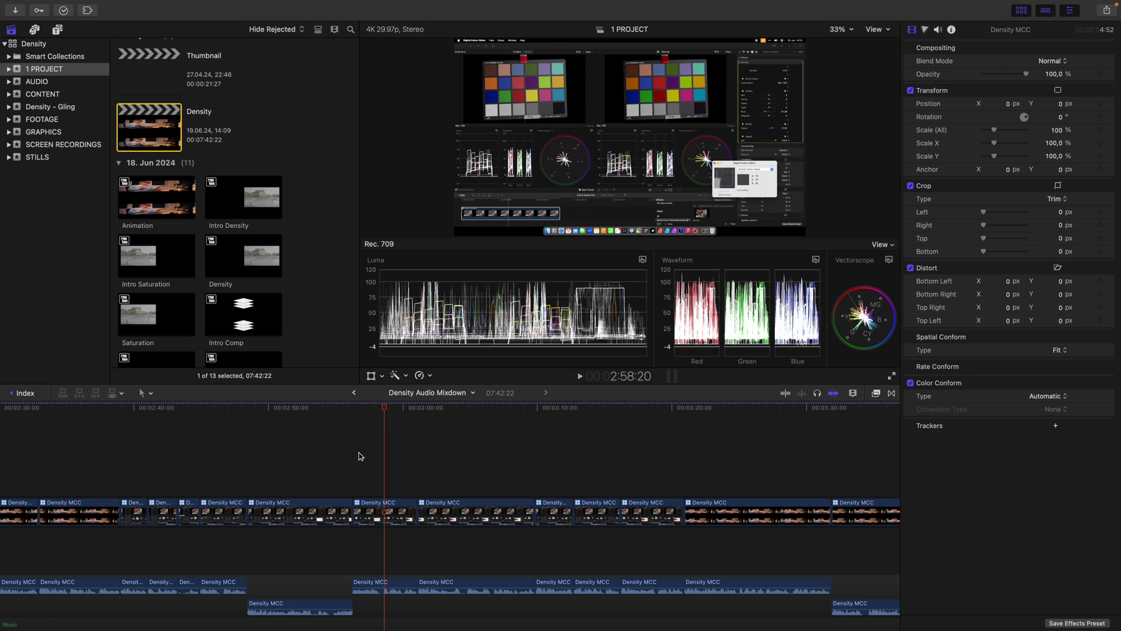
{"action": "scroll", "coordinate": [360, 456], "scroll_direction": "left", "scroll_amount": 3}
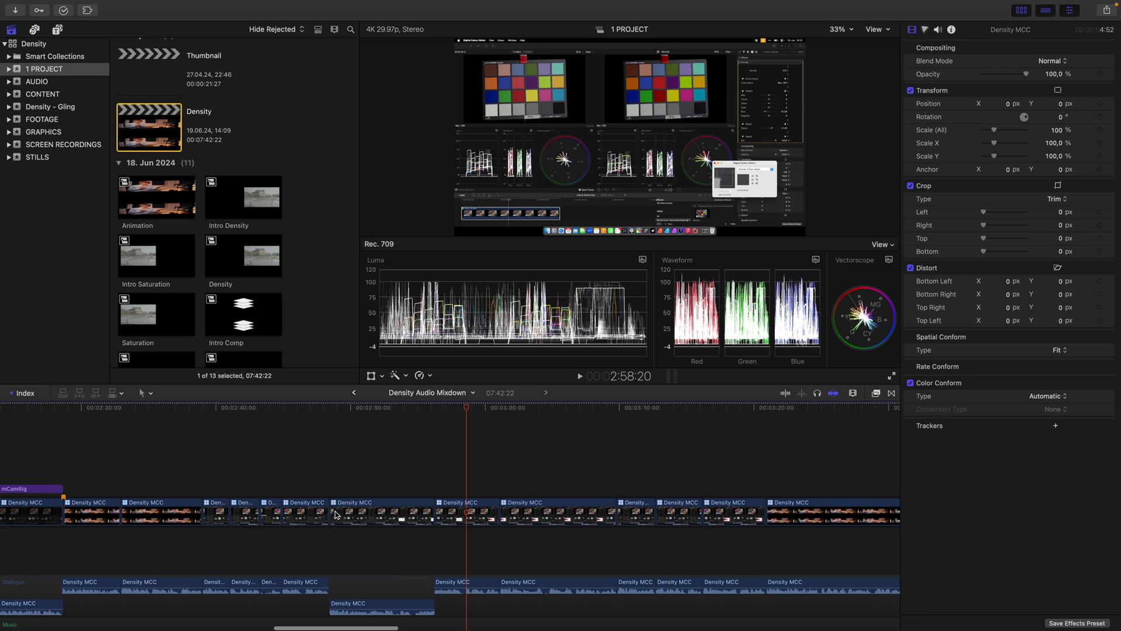
{"action": "scroll", "coordinate": [193, 484], "scroll_direction": "left", "scroll_amount": 8}
{"action": "left_click", "coordinate": [500, 409]}
{"action": "left_click", "coordinate": [401, 418]}
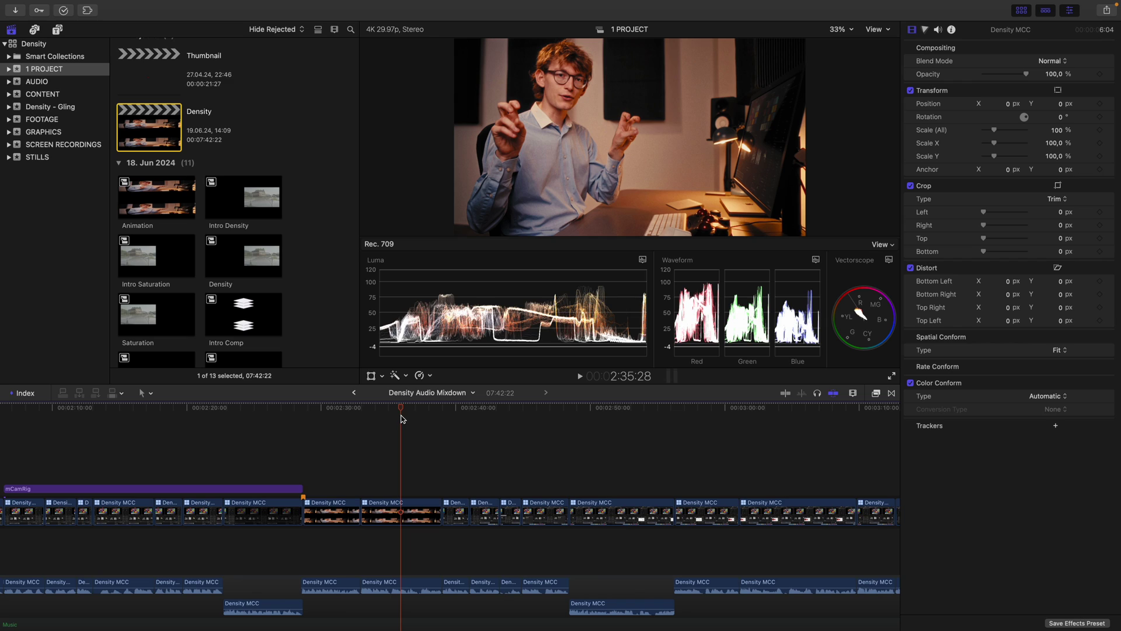
{"action": "left_click", "coordinate": [548, 424]}
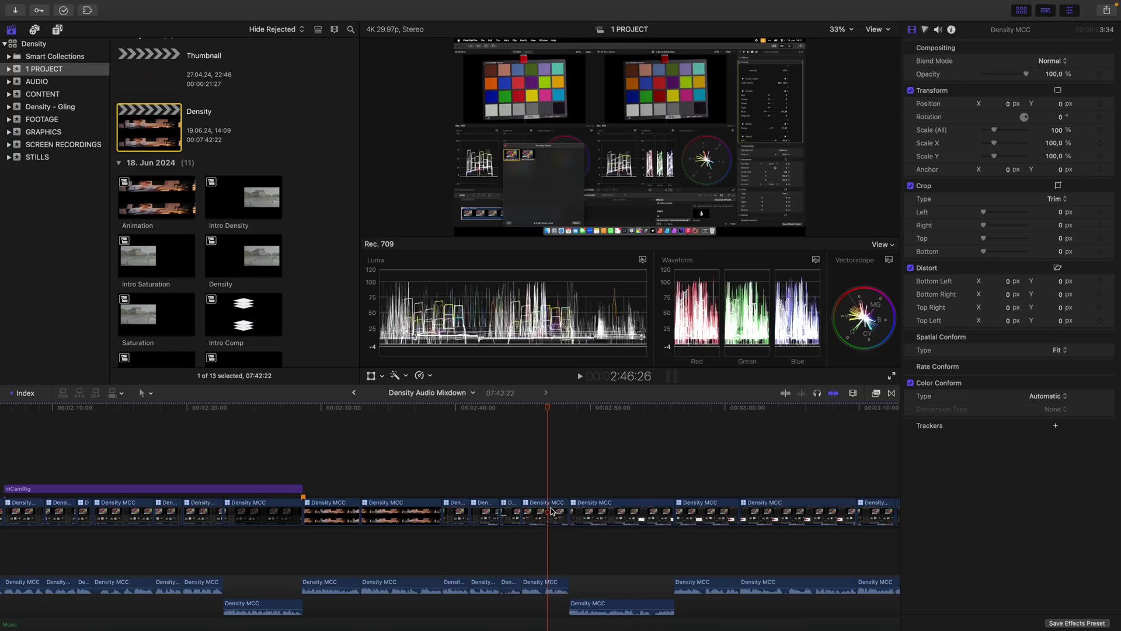
Step: Open a Density MCC clip's angle editor, monitor the Audio angle, and open the Screencast angle's options
{"action": "double_click", "coordinate": [551, 510]}
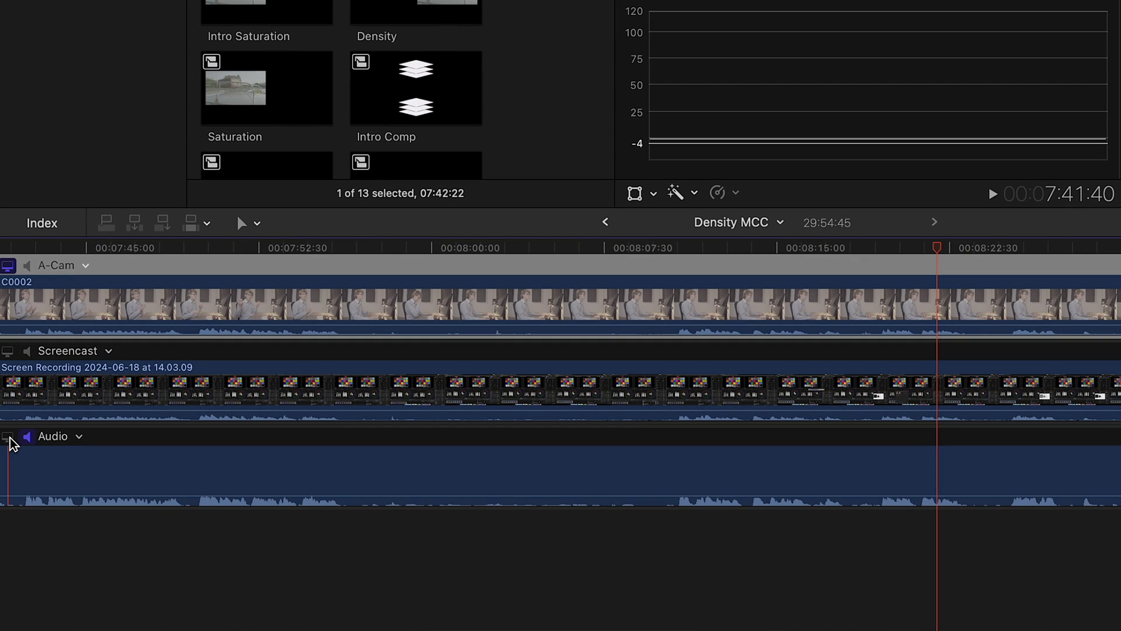
{"action": "left_click", "coordinate": [9, 437]}
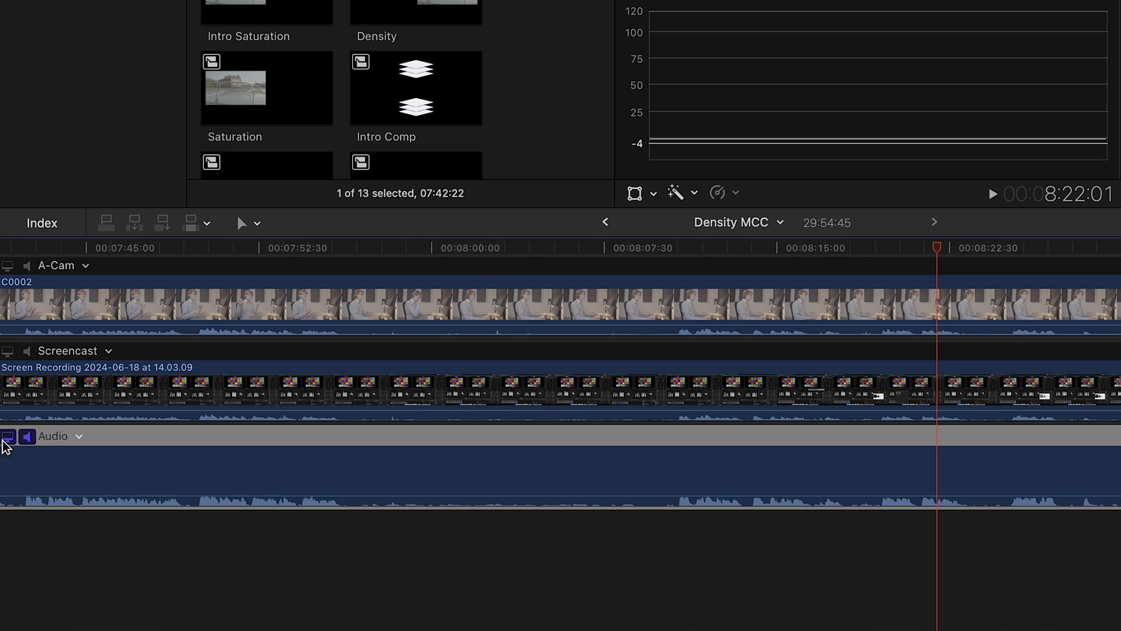
{"action": "left_click", "coordinate": [114, 402]}
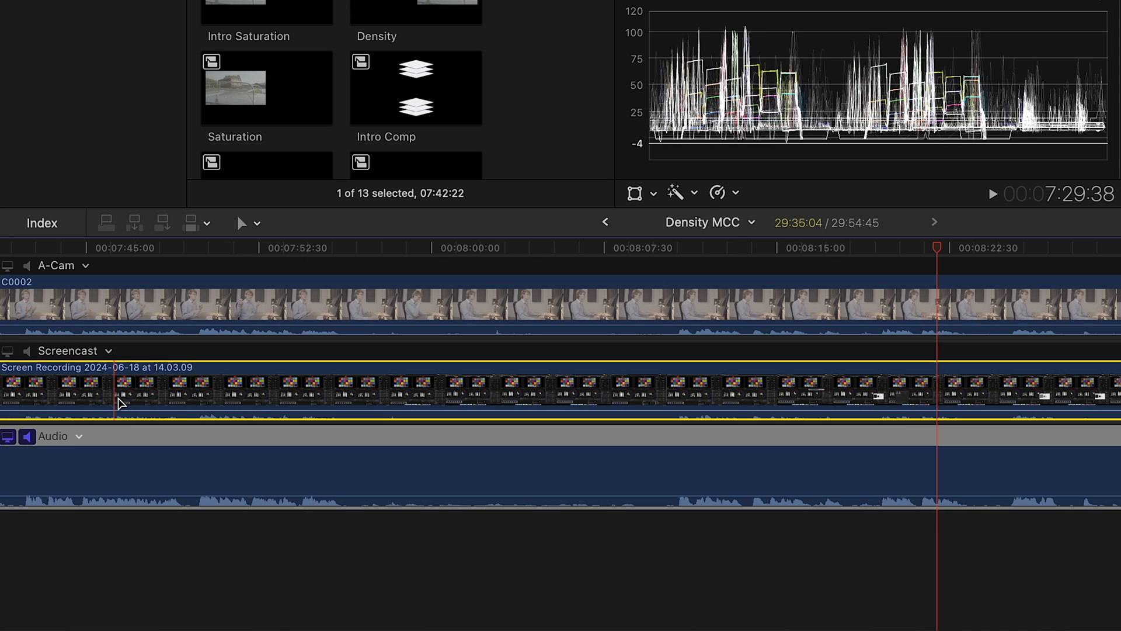
{"action": "left_click", "coordinate": [109, 352]}
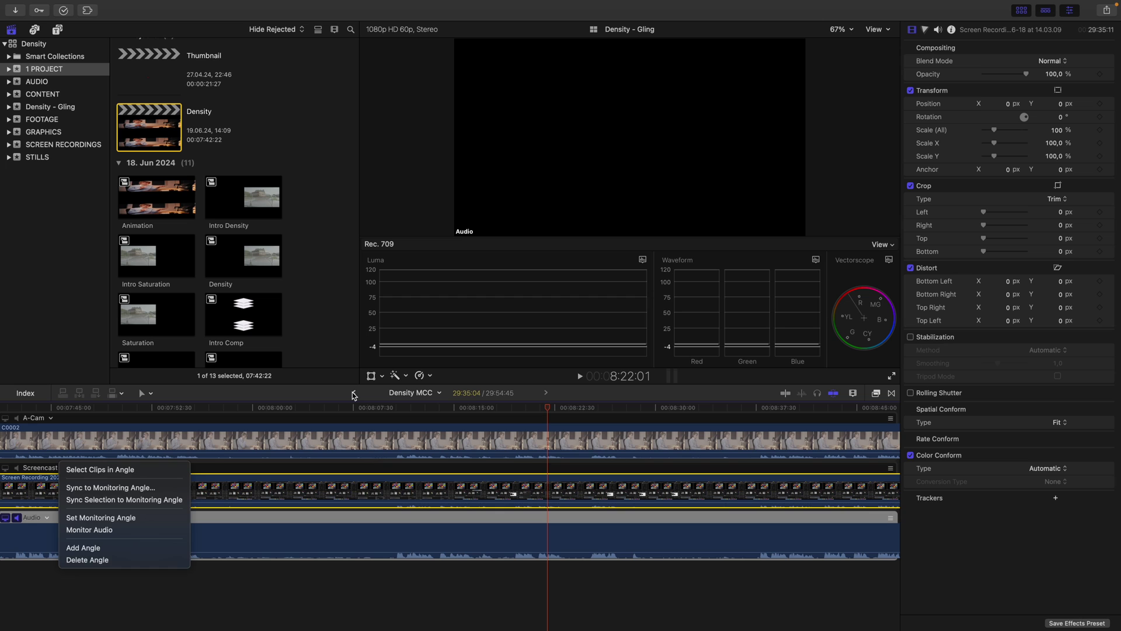
Step: Return to the Density Audio Mixdown timeline at 2:41:17 and show the Angle Viewer with video-only switching
{"action": "left_click", "coordinate": [355, 396]}
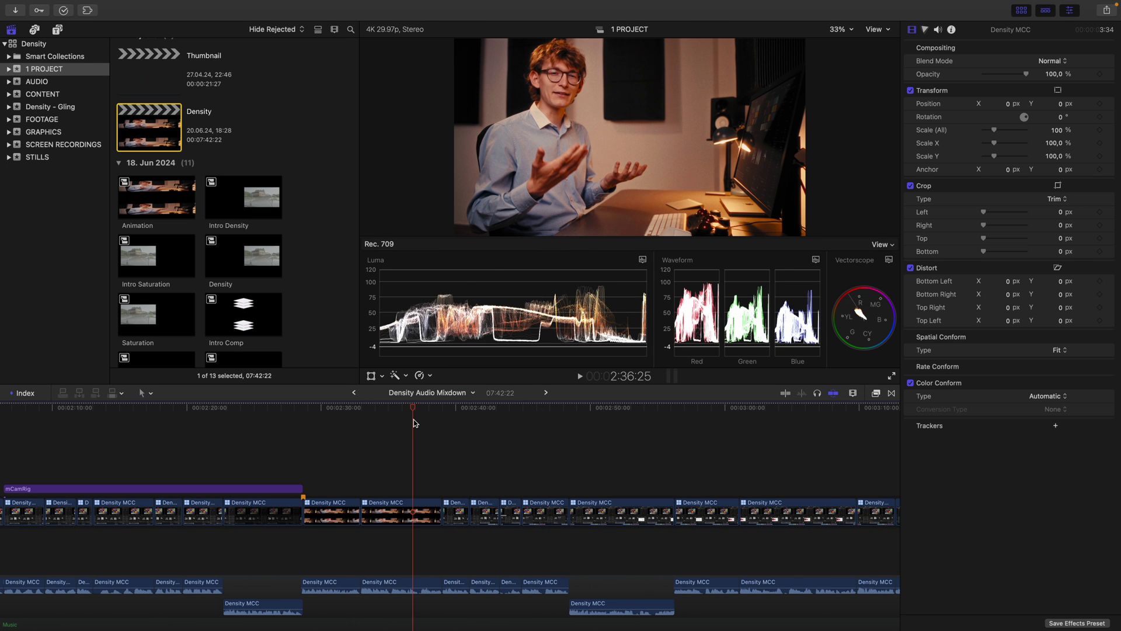
{"action": "left_click", "coordinate": [477, 418]}
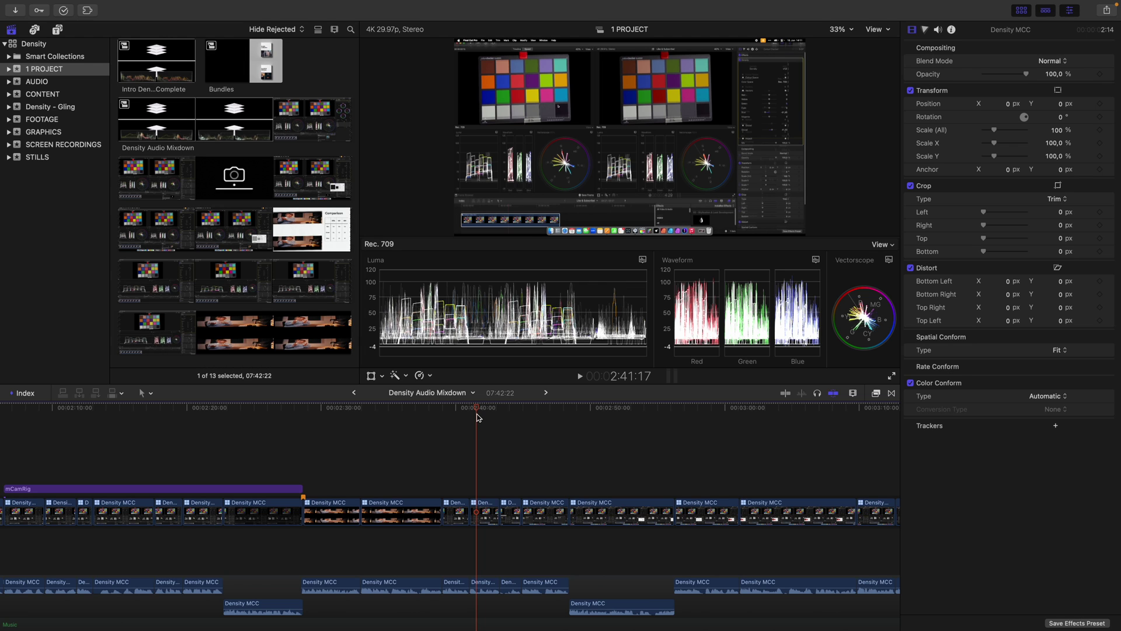
{"action": "key", "text": "ctrl+super+1"}
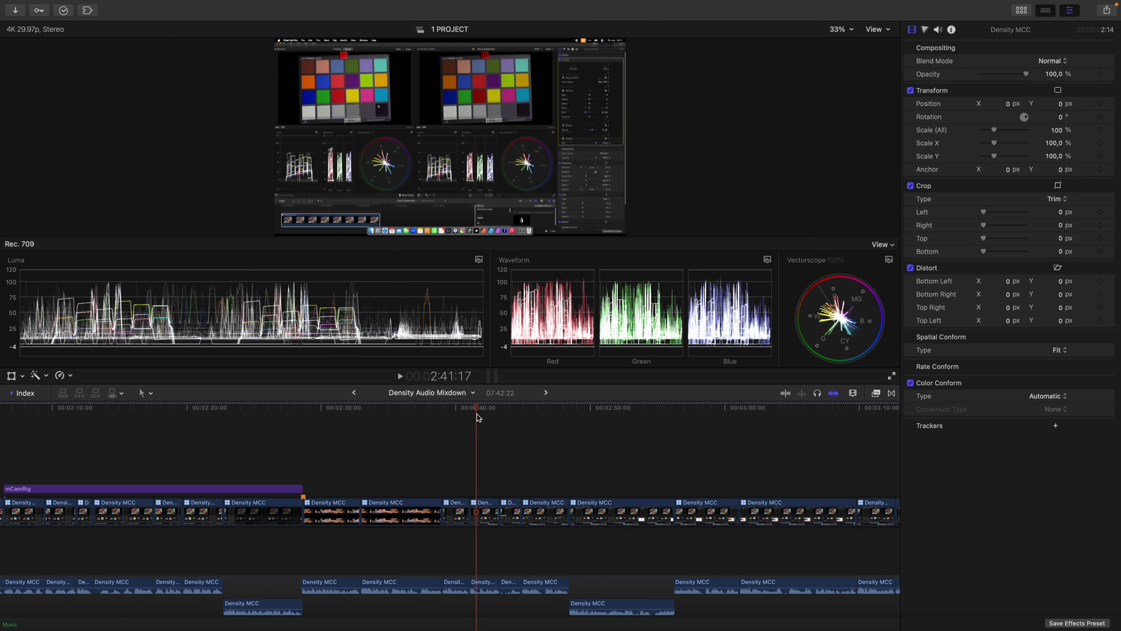
{"action": "key", "text": "shift+super+7"}
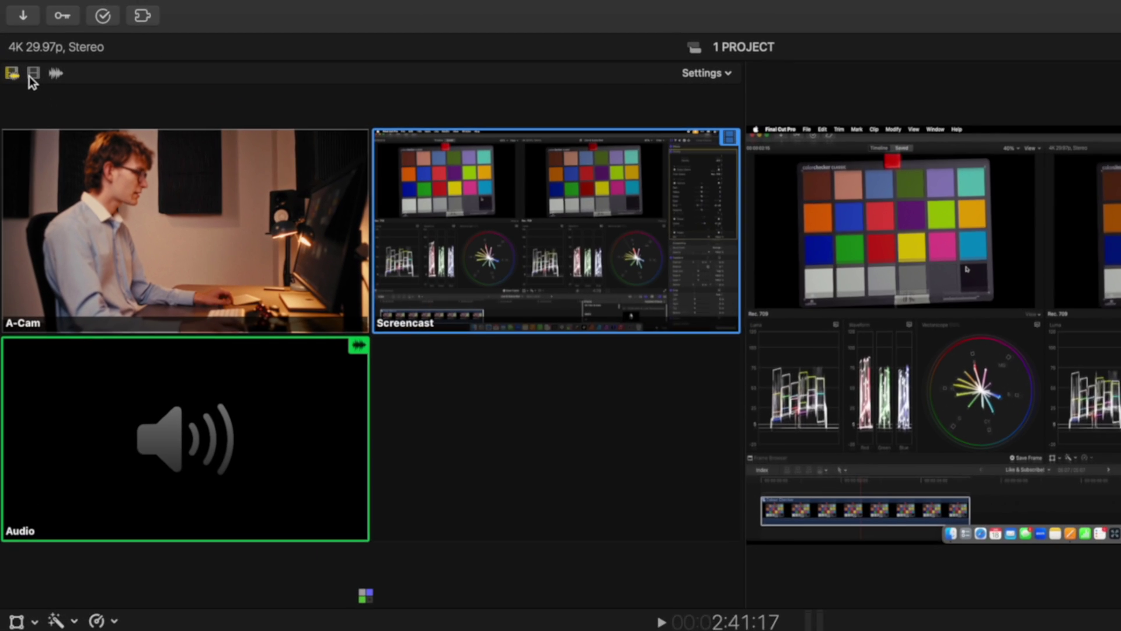
{"action": "left_click", "coordinate": [21, 46]}
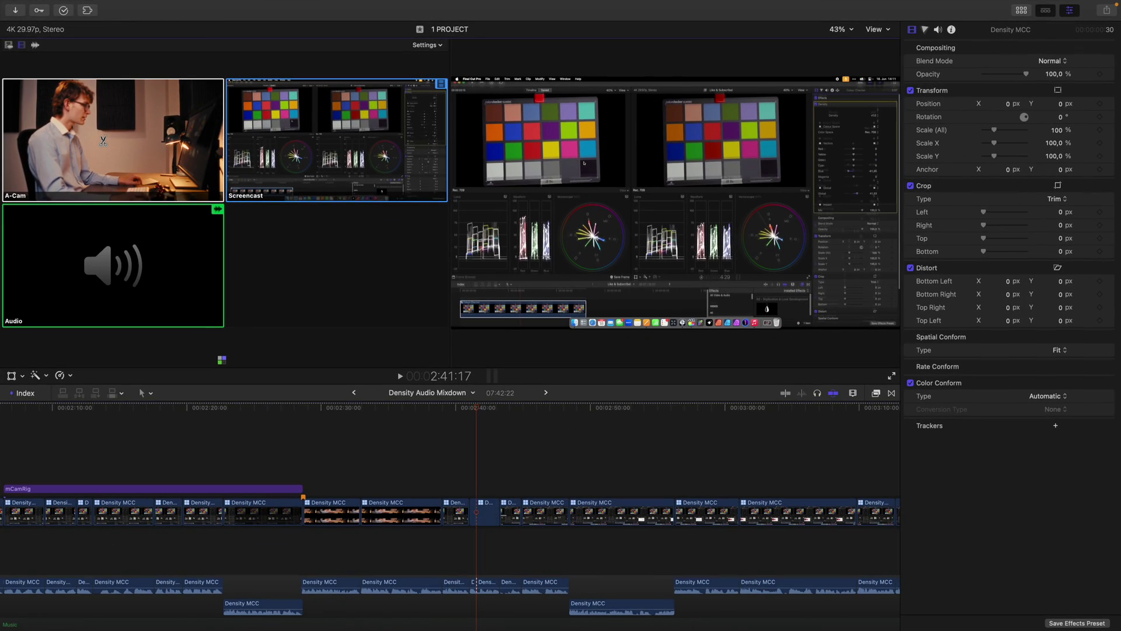
Step: Cut to the A-Cam angle at the playhead and play back the new cut
{"action": "left_click", "coordinate": [103, 140]}
{"action": "key", "text": "super+equal"}
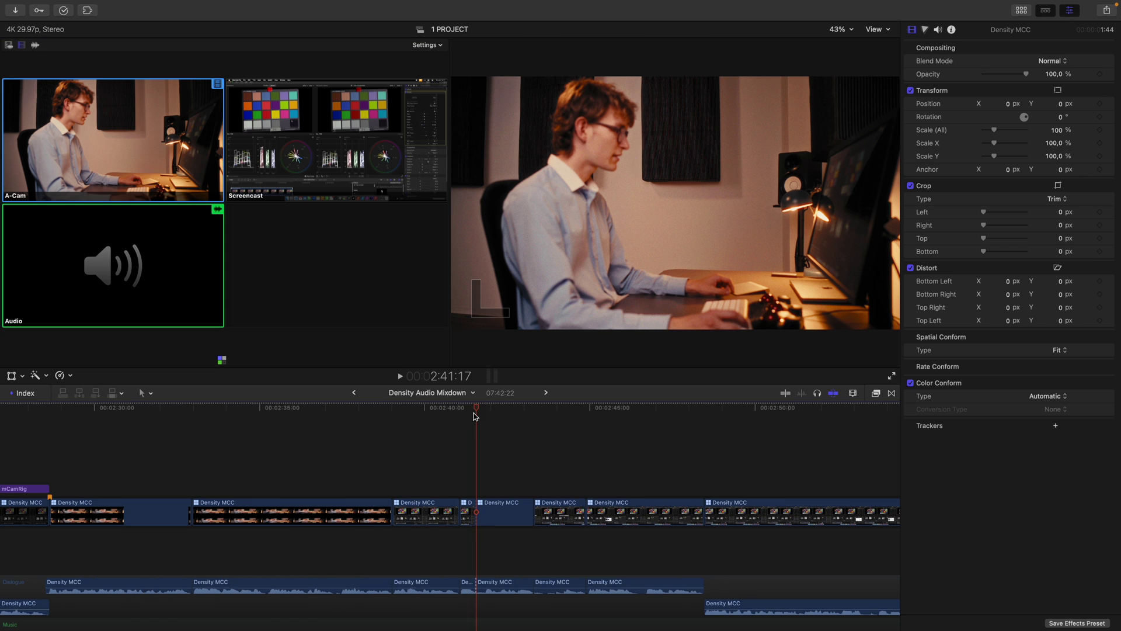
{"action": "key", "text": "2"}
{"action": "key", "text": "1"}
{"action": "key", "text": "space"}
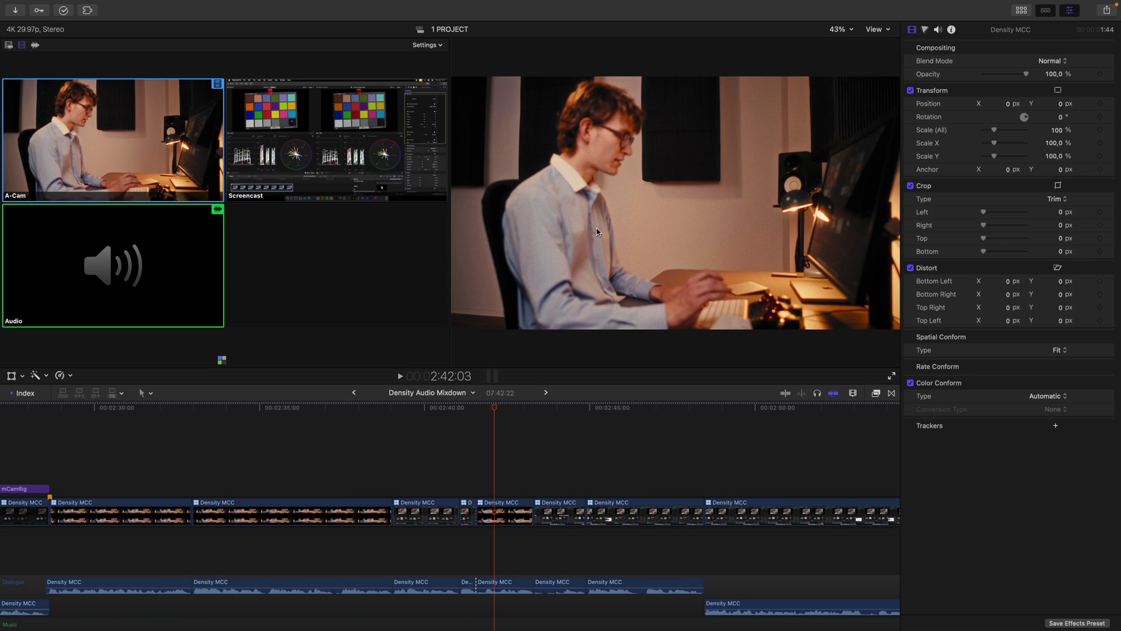
Step: Switch the clip back to the Screencast angle and zoom out to the whole project
{"action": "left_click", "coordinate": [477, 506]}
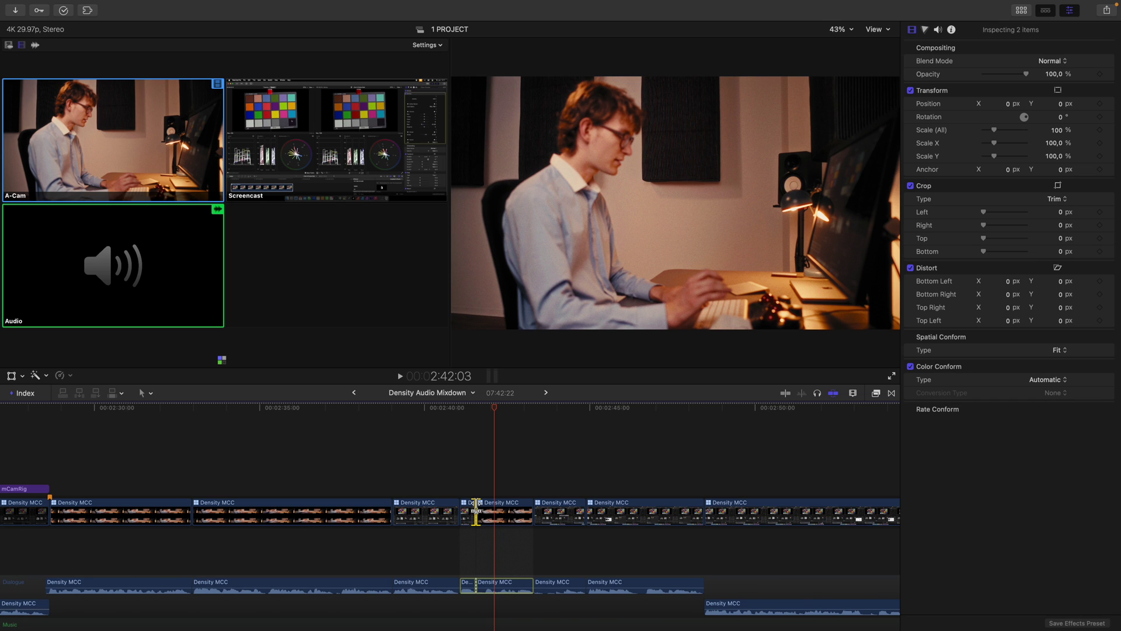
{"action": "key", "text": "alt+2"}
{"action": "key", "text": "space"}
{"action": "key", "text": "Up"}
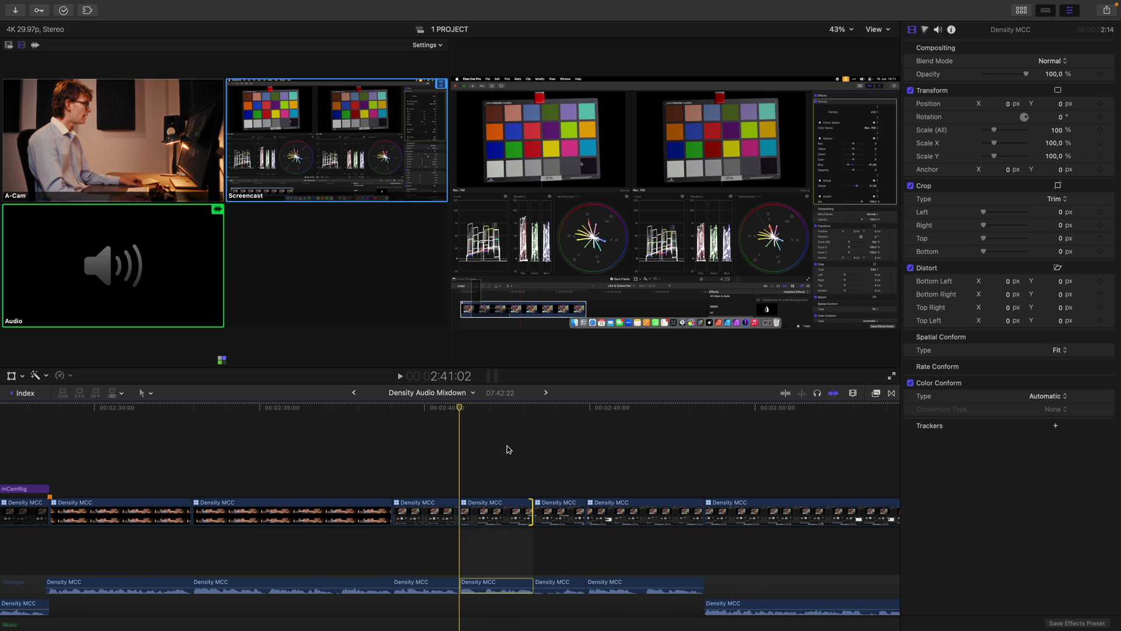
{"action": "key", "text": "shift+z"}
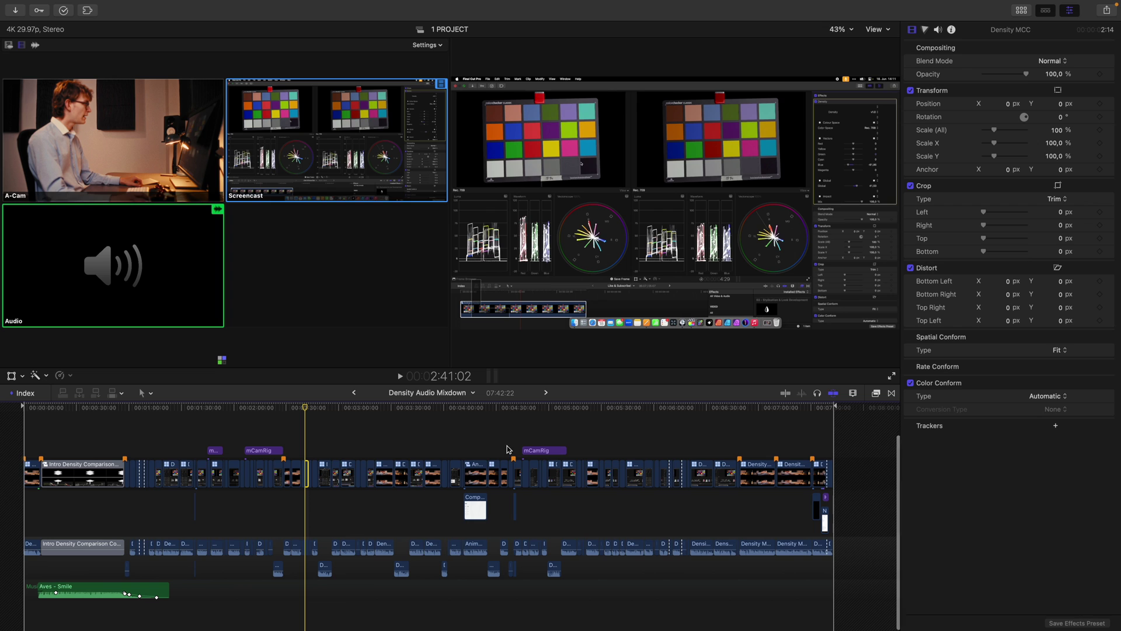